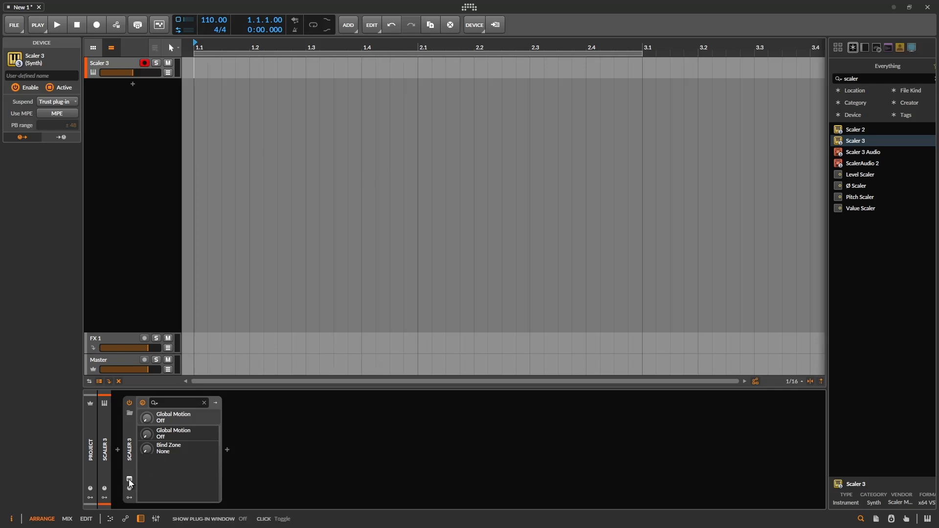
- Show the Scaler 3 plug-in window and move it clear of the device browser
left_click(129, 480)
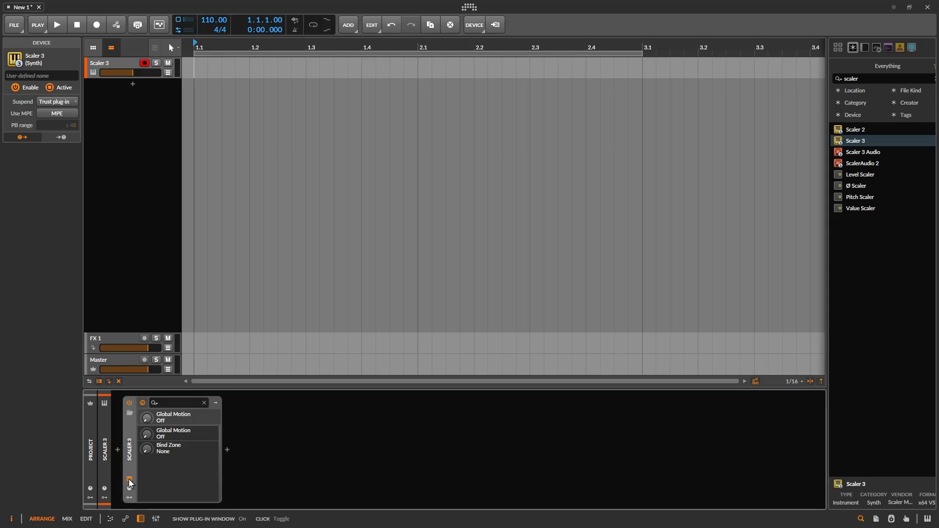
left_click_drag(321, 54, 391, 54)
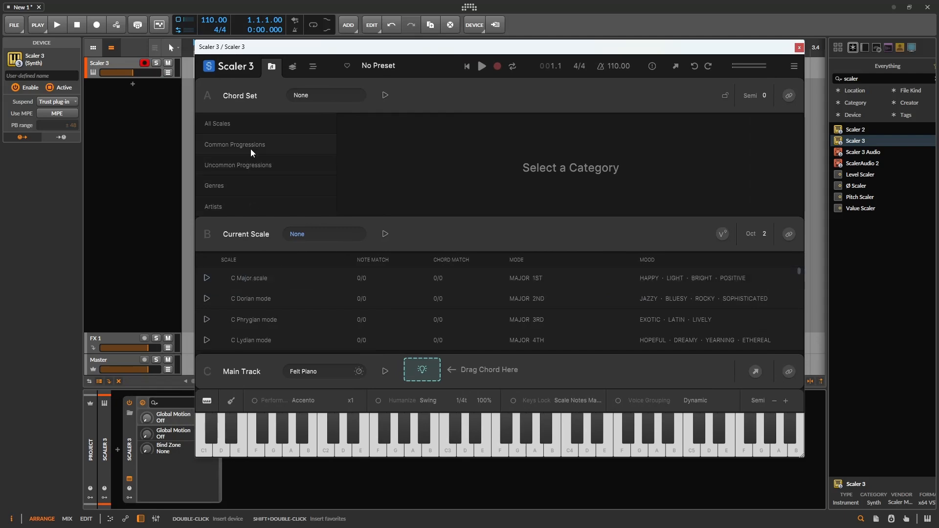
left_click_drag(539, 52, 475, 55)
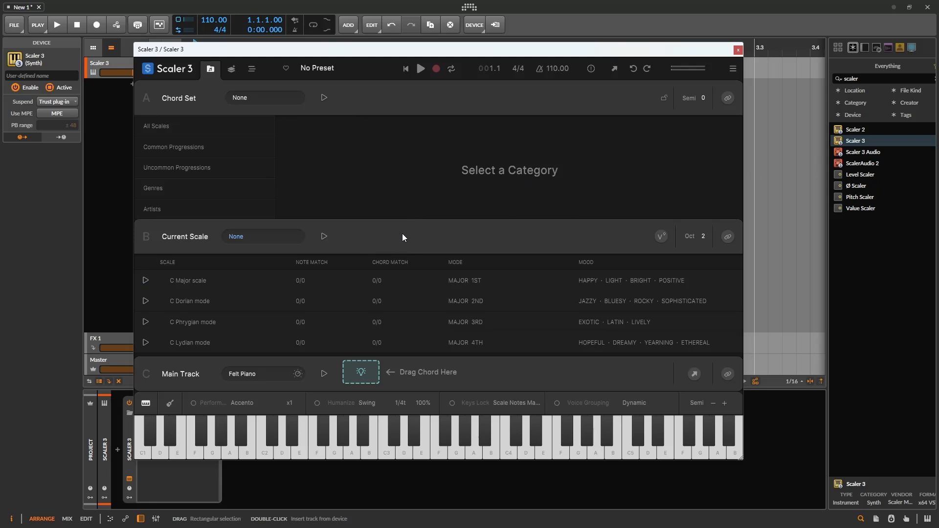
- Load the Coloured 2 chord set from the I-IV-I-V (Resolving) common progressions and audition its four chords
left_click(176, 147)
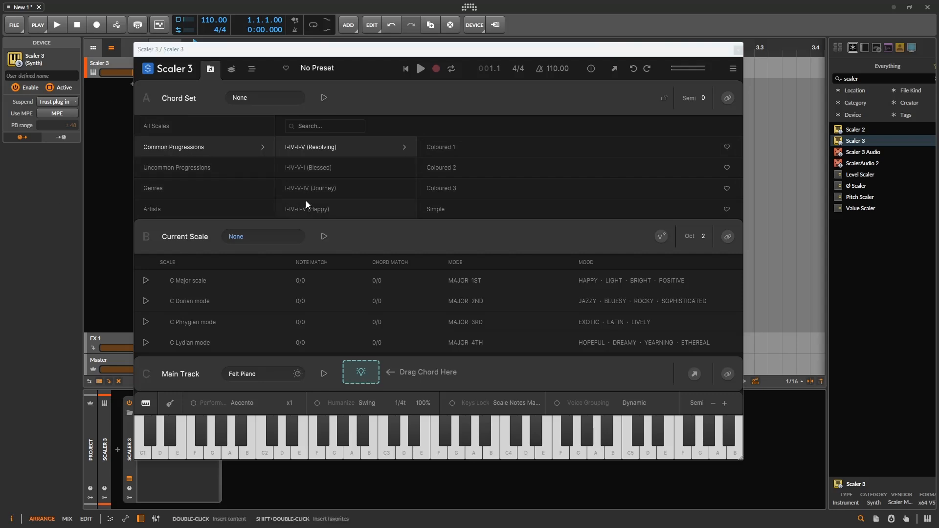
left_click(450, 166)
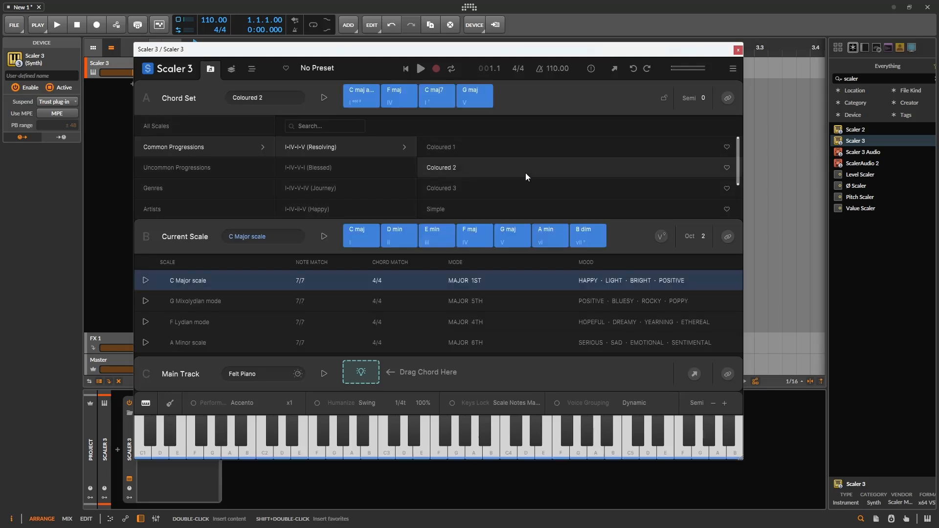
left_click(361, 94)
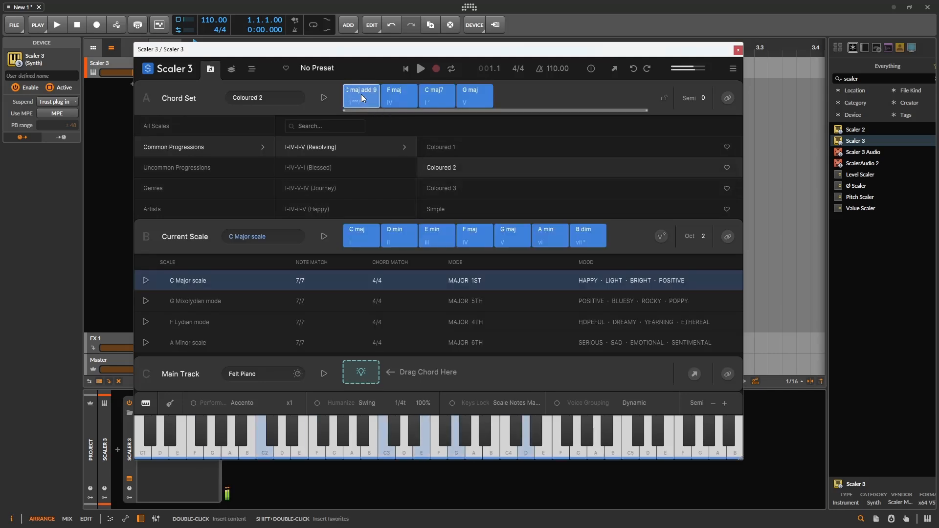
left_click(395, 93)
left_click(432, 95)
left_click(468, 98)
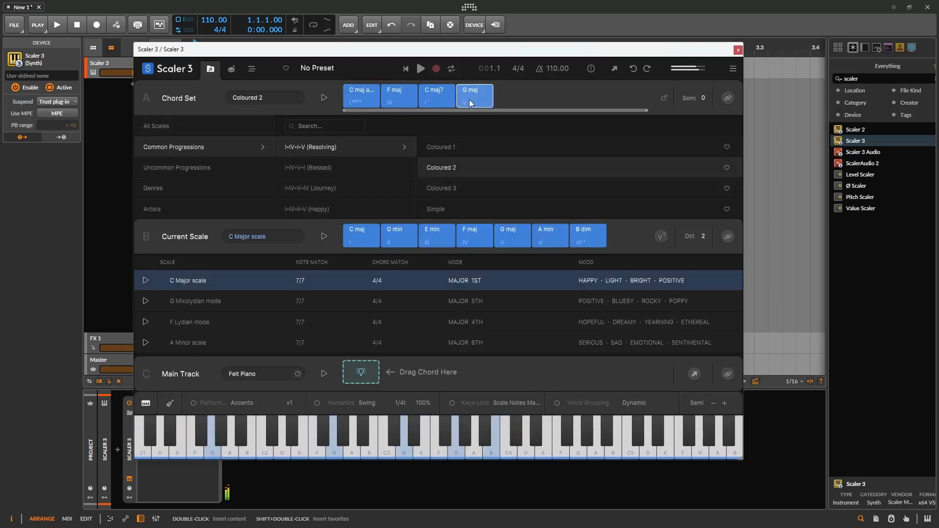
- Audition several chords of the C Major scale in the Current Scale section
left_click(350, 238)
left_click(426, 237)
left_click(507, 235)
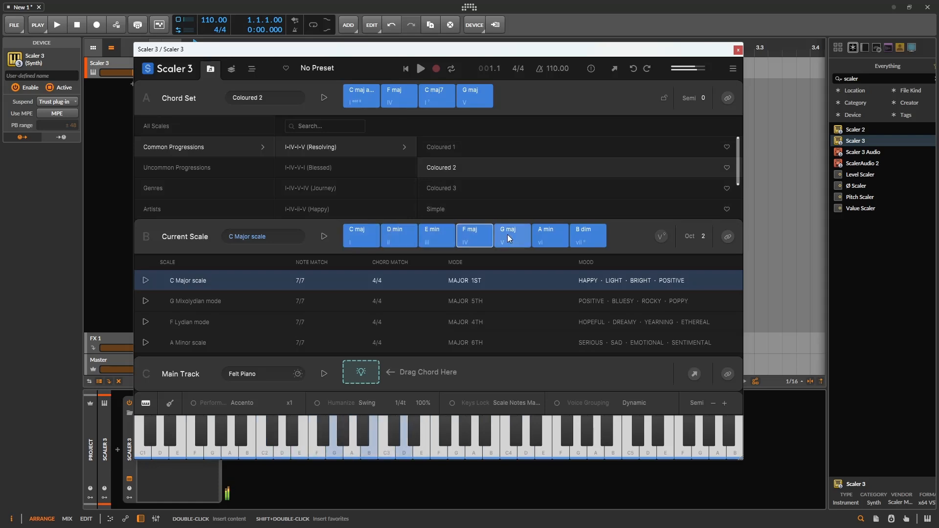
left_click(553, 234)
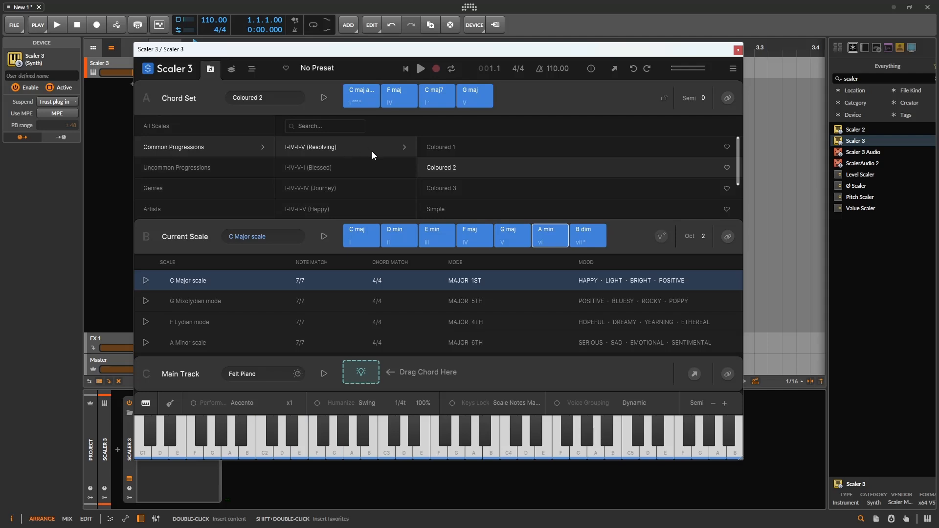
- Browse the genre chord sets and load Country 1 from the Country genre
scroll(367, 171, "down", 2)
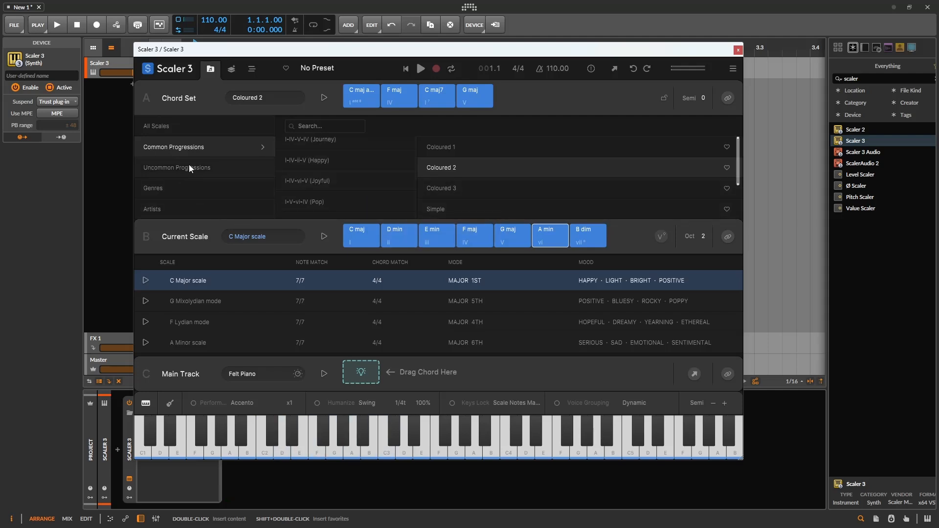
left_click(204, 188)
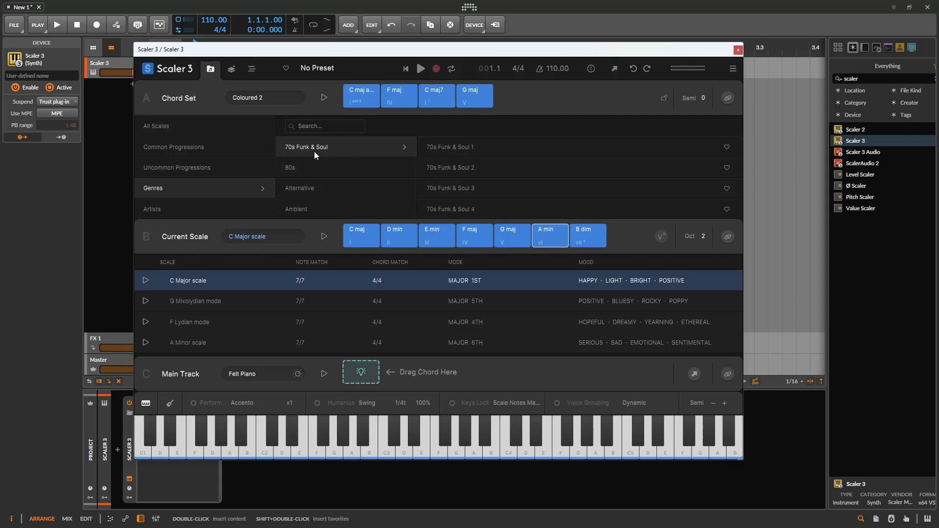
scroll(314, 151, "down", 1)
scroll(339, 153, "down", 5)
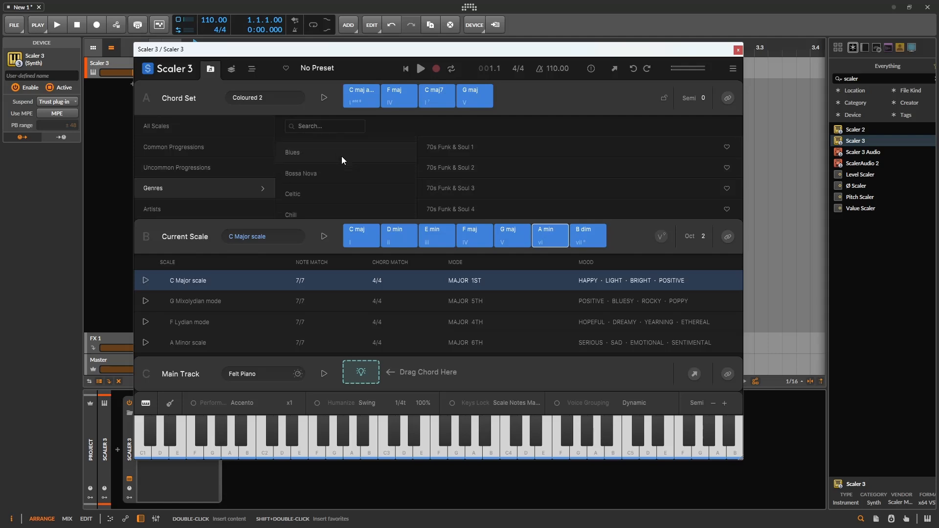
scroll(365, 177, "down", 3)
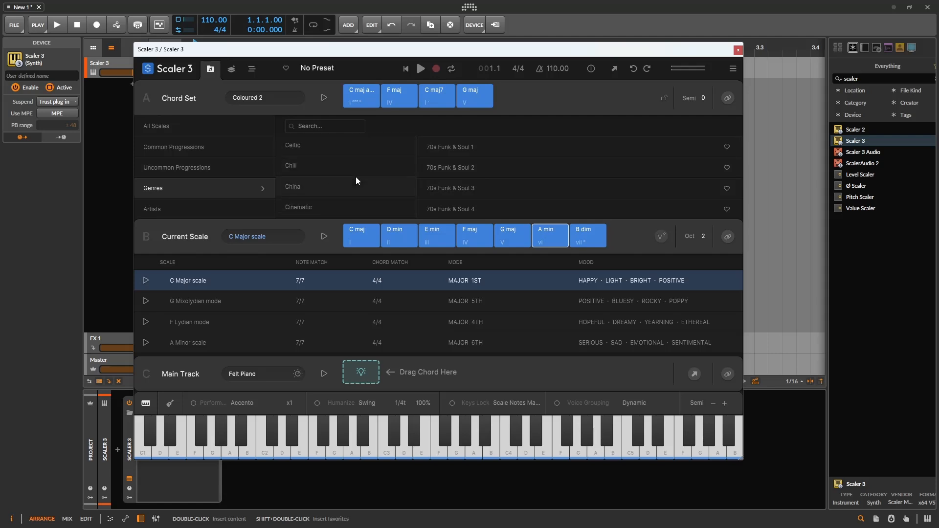
scroll(372, 169, "down", 4)
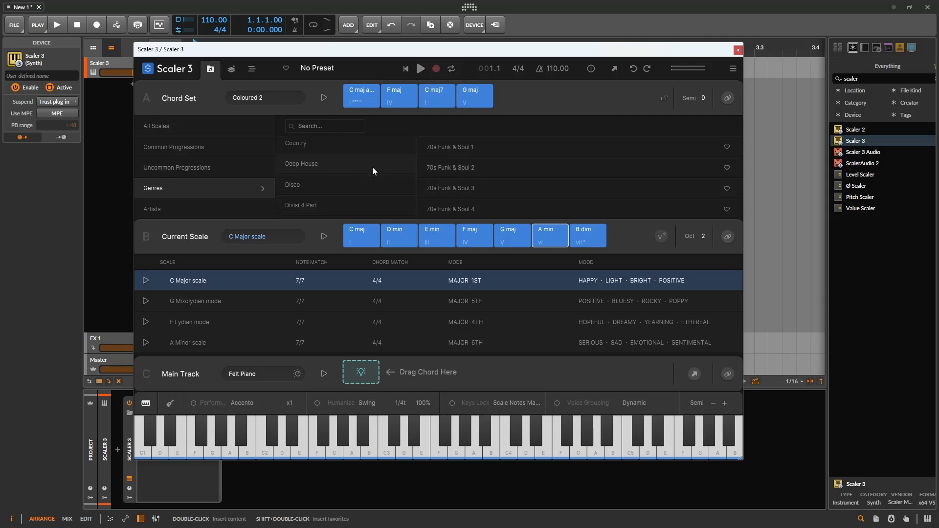
left_click(376, 147)
left_click(453, 153)
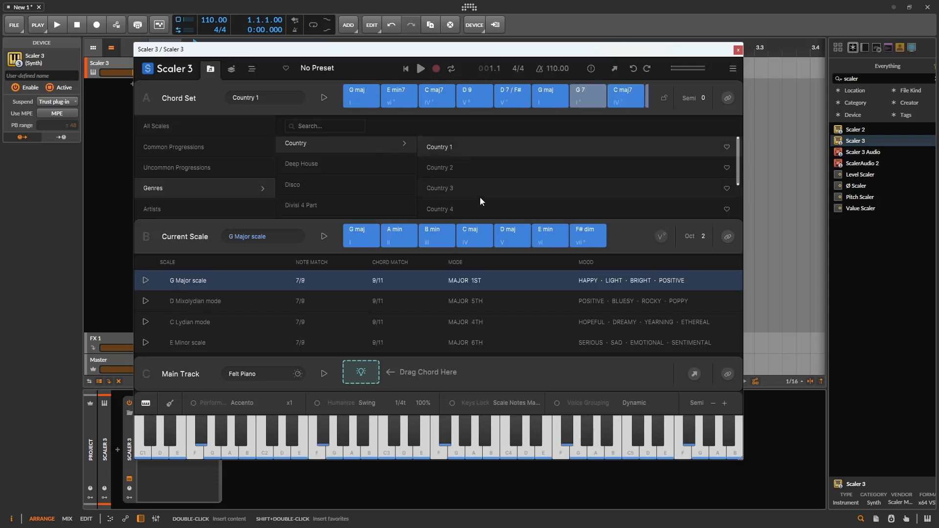
- Audition the Country 1 chords in sequence from G maj to C maj7, skipping G 7
left_click(351, 102)
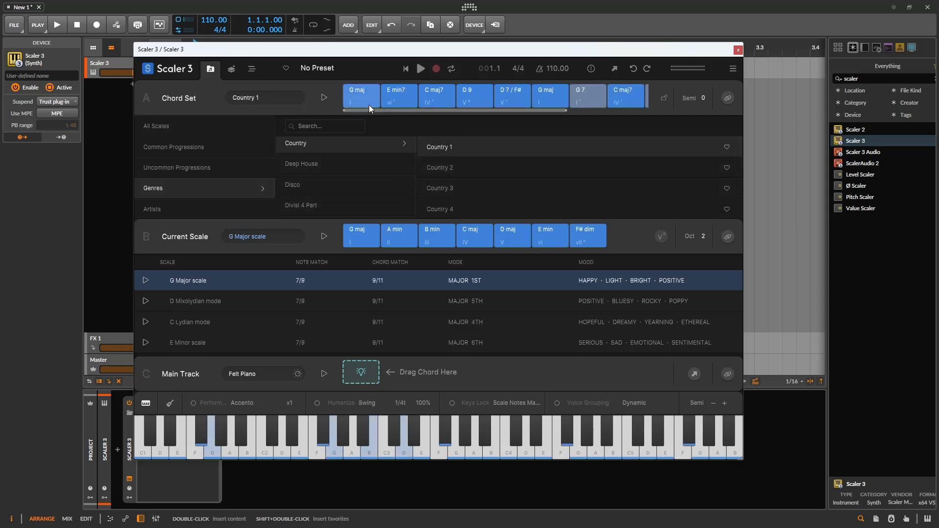
left_click(360, 97)
left_click(387, 97)
left_click(431, 96)
left_click(467, 97)
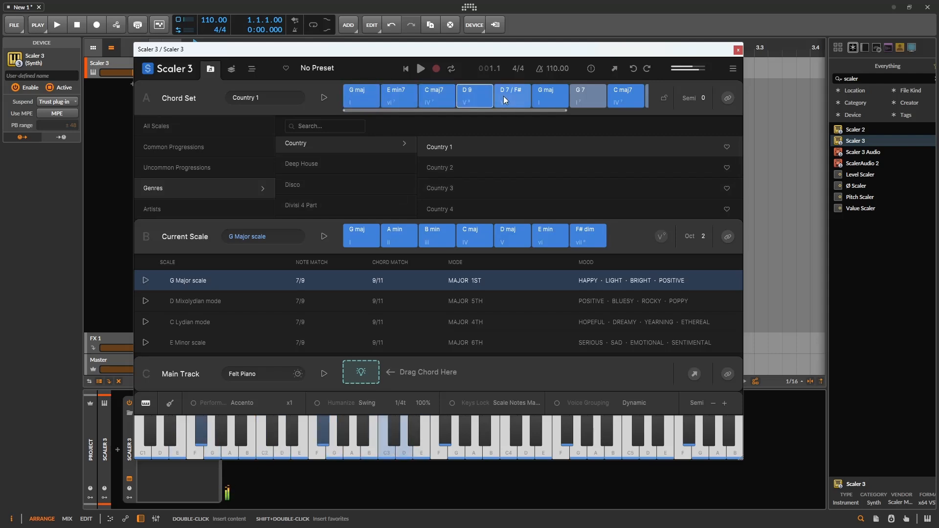
left_click(505, 96)
left_click(553, 97)
left_click(621, 101)
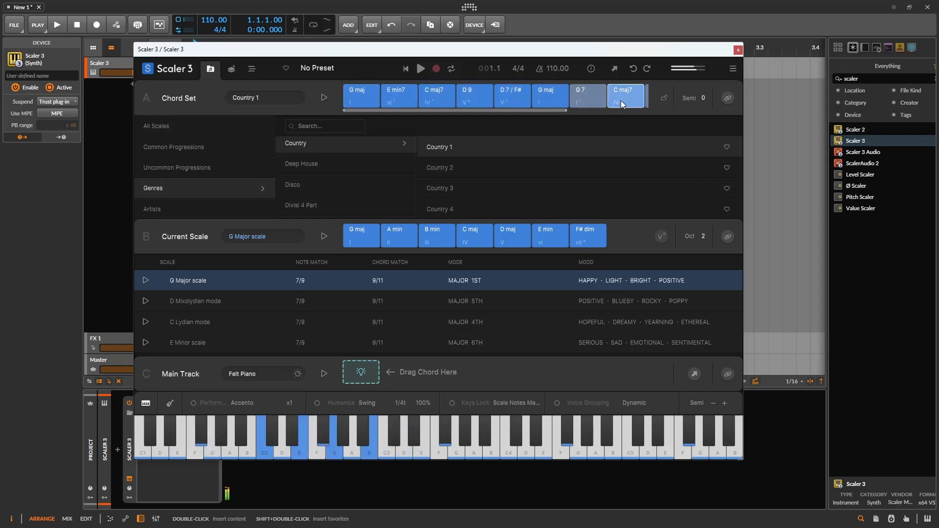
- Display the EDM genre's chord sets and replay the first six Country 1 chords
scroll(306, 187, "down", 3)
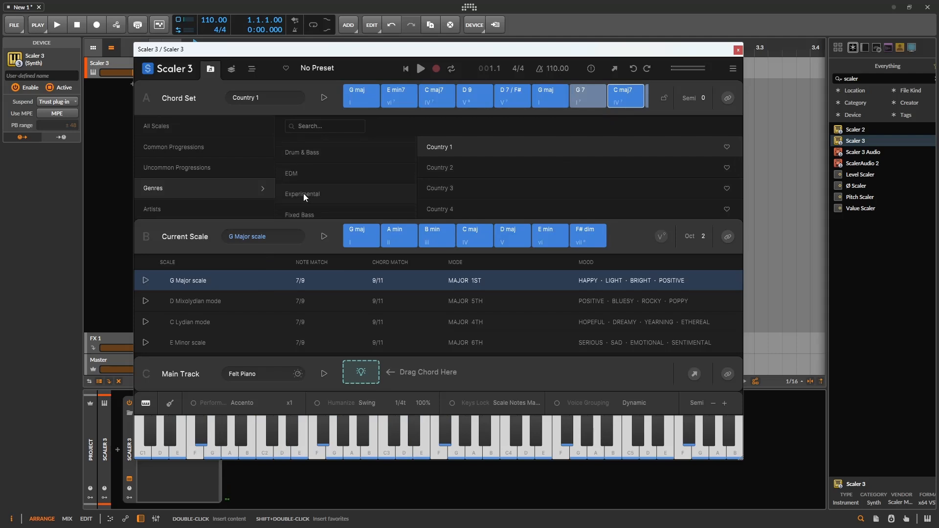
left_click(304, 176)
left_click(356, 93)
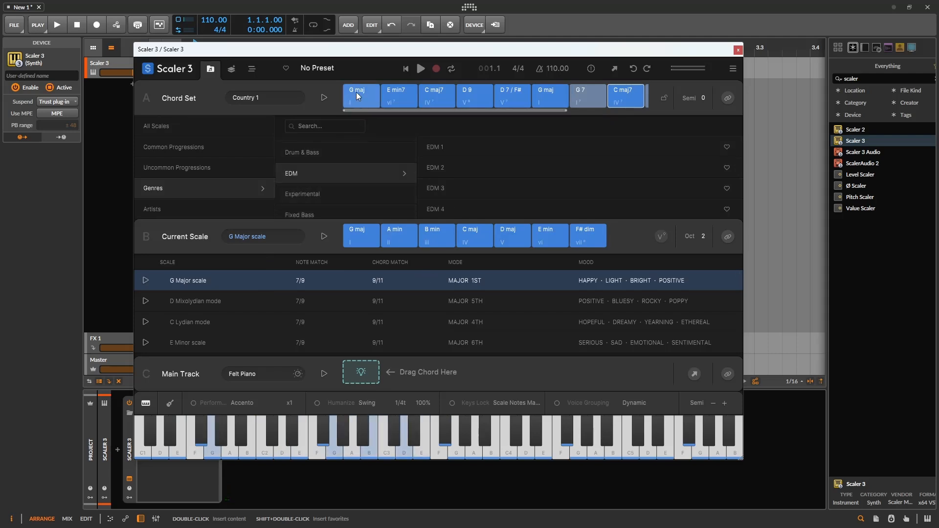
left_click(392, 93)
left_click(428, 92)
left_click(464, 92)
left_click(503, 92)
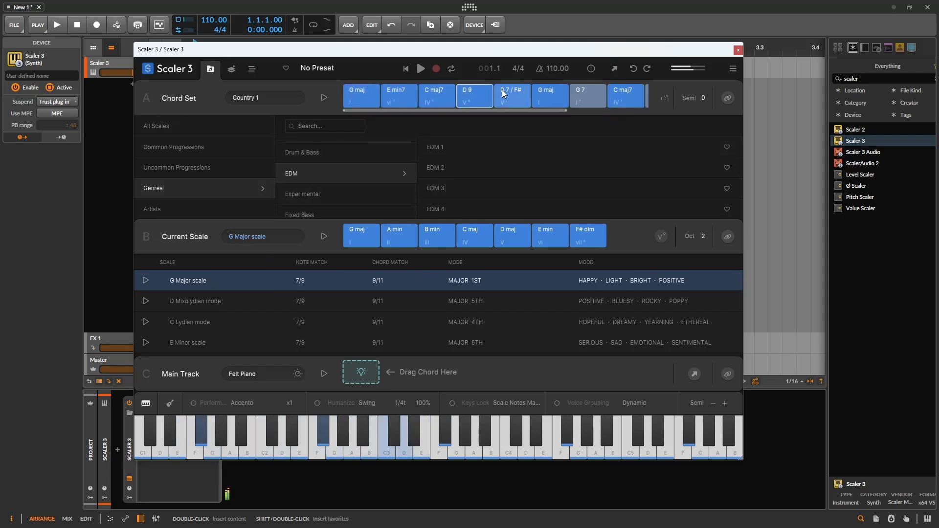
left_click(544, 92)
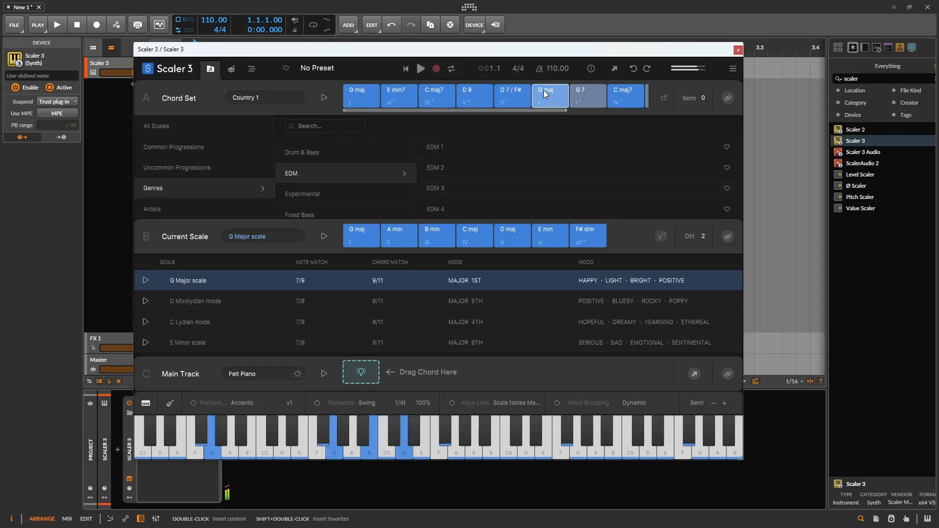
- Load the EDM 1 chord set and audition several of its chords
left_click(433, 147)
left_click(344, 102)
left_click(391, 89)
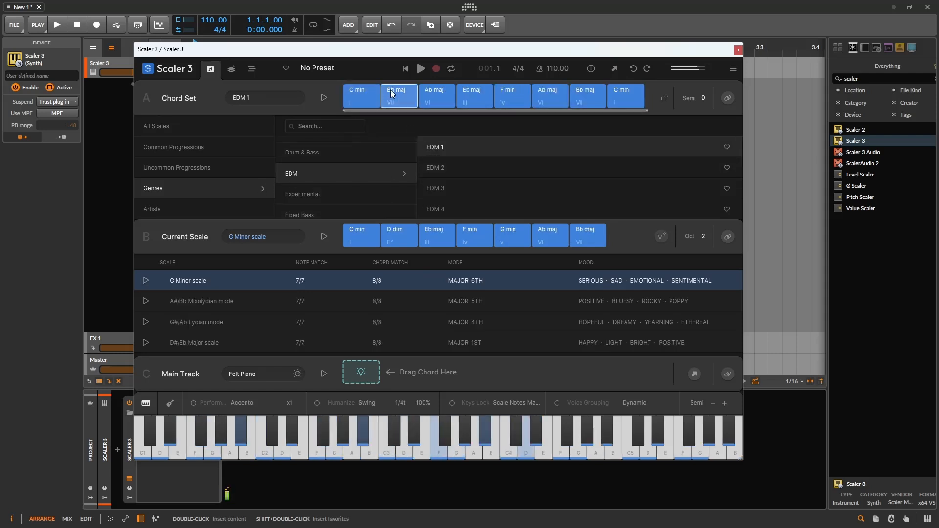
left_click(452, 89)
left_click(506, 91)
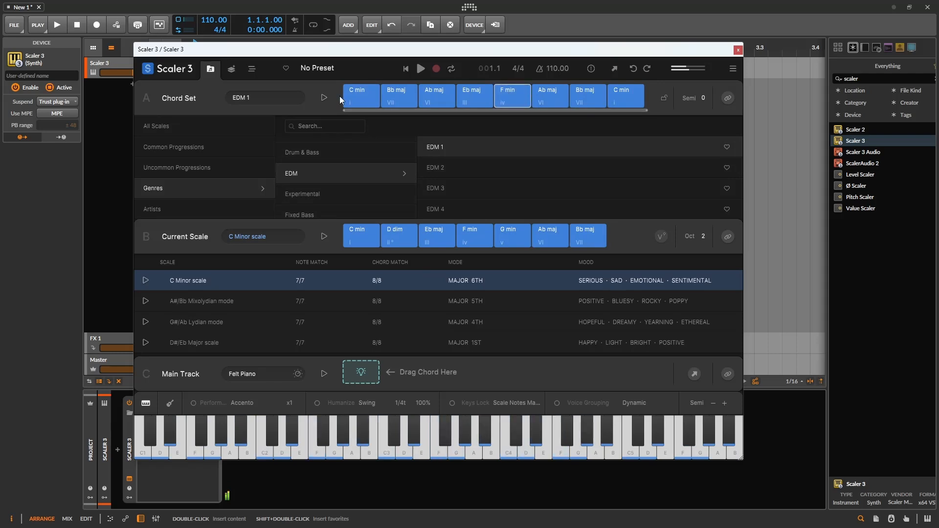
left_click(354, 91)
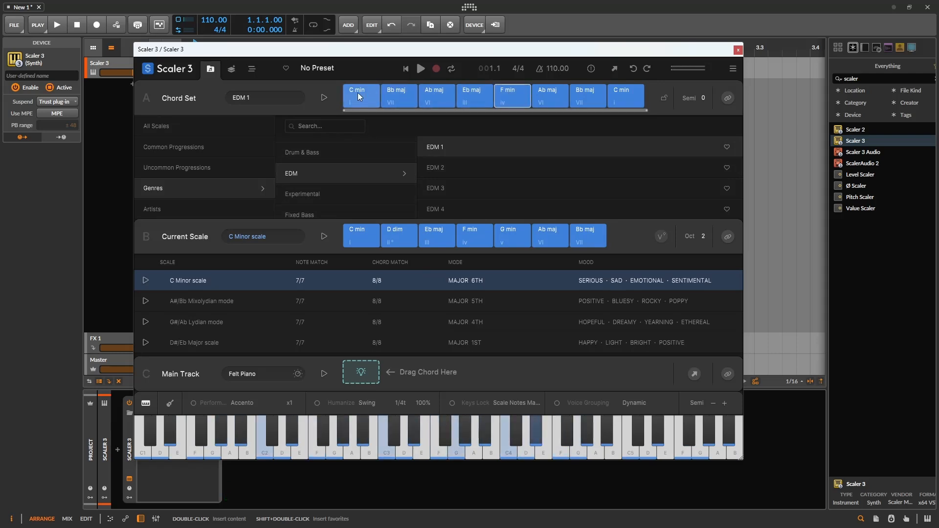
- Add the C min, Bb maj, Ab maj and Eb maj chords to the Main Track in that order and play the progression
left_click_drag(357, 89, 359, 99)
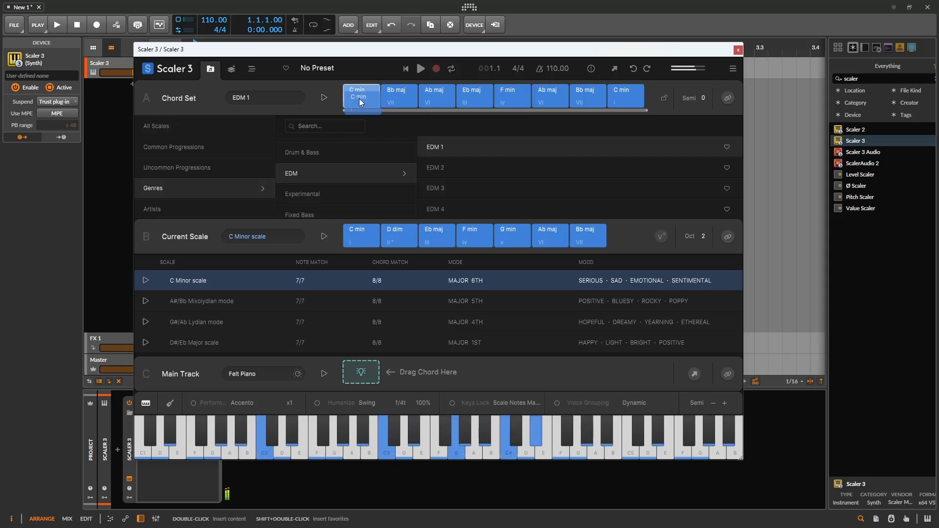
left_click_drag(357, 369, 356, 367)
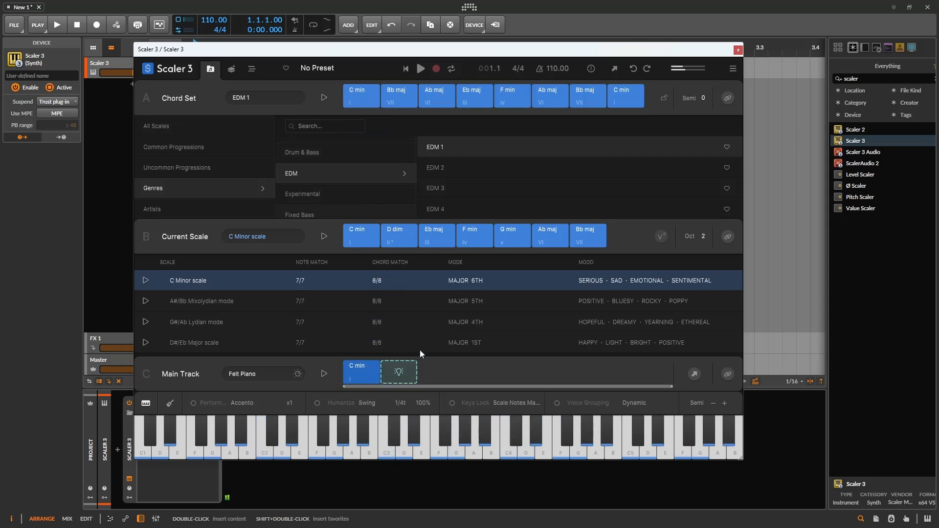
left_click_drag(397, 92, 402, 152)
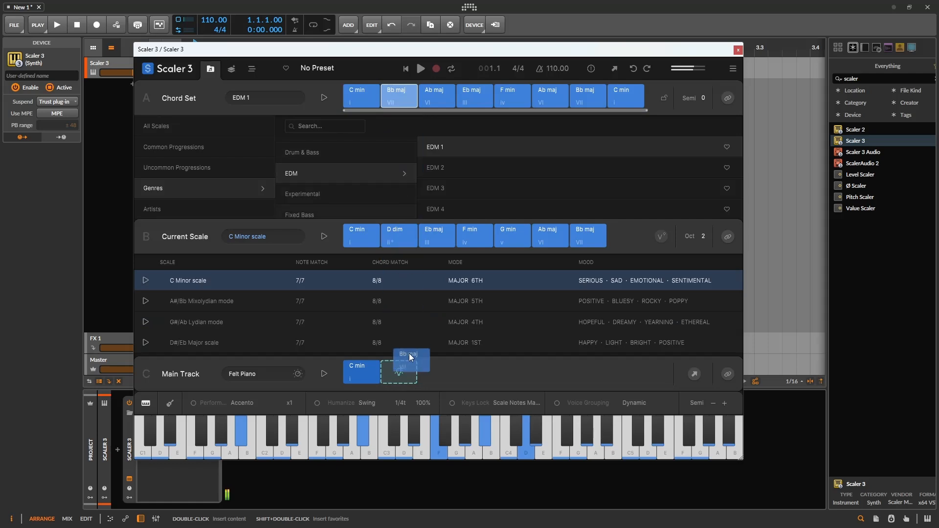
left_click_drag(400, 363, 400, 363)
left_click(441, 92)
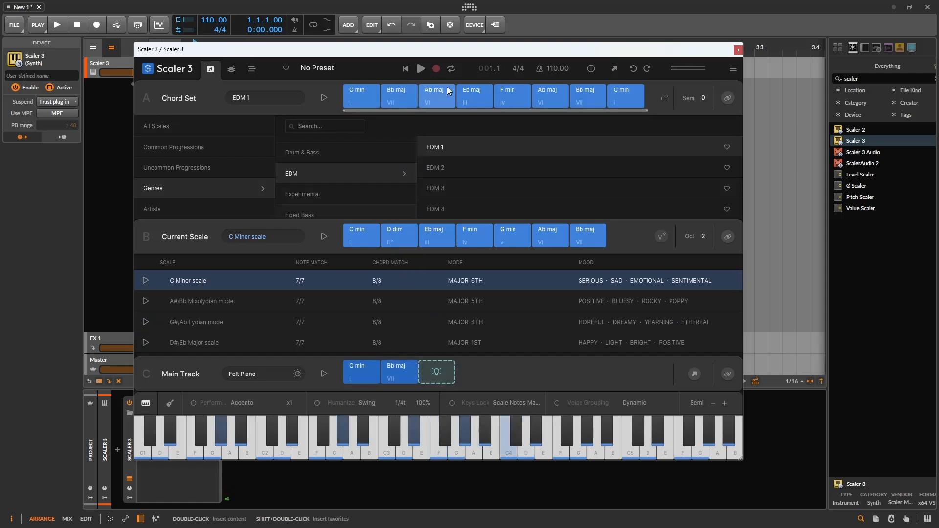
left_click_drag(462, 381, 474, 365)
left_click(473, 95)
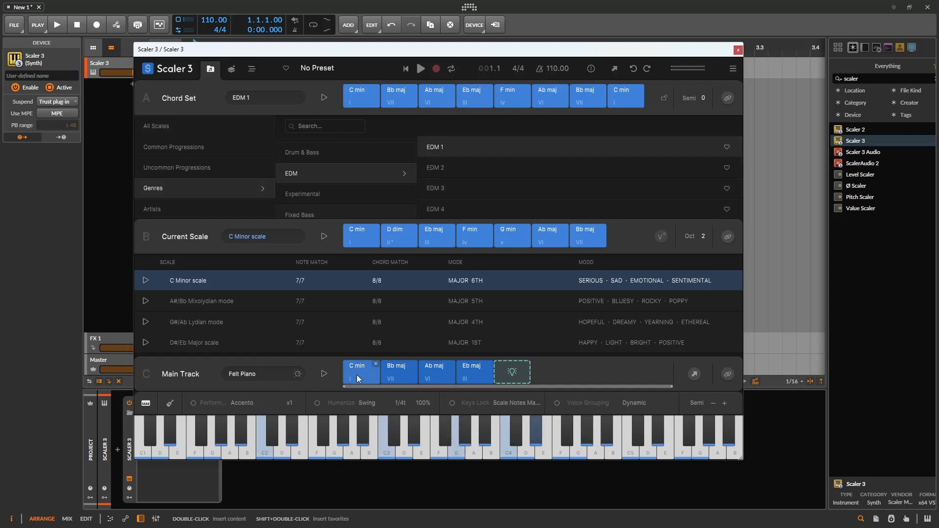
left_click(324, 374)
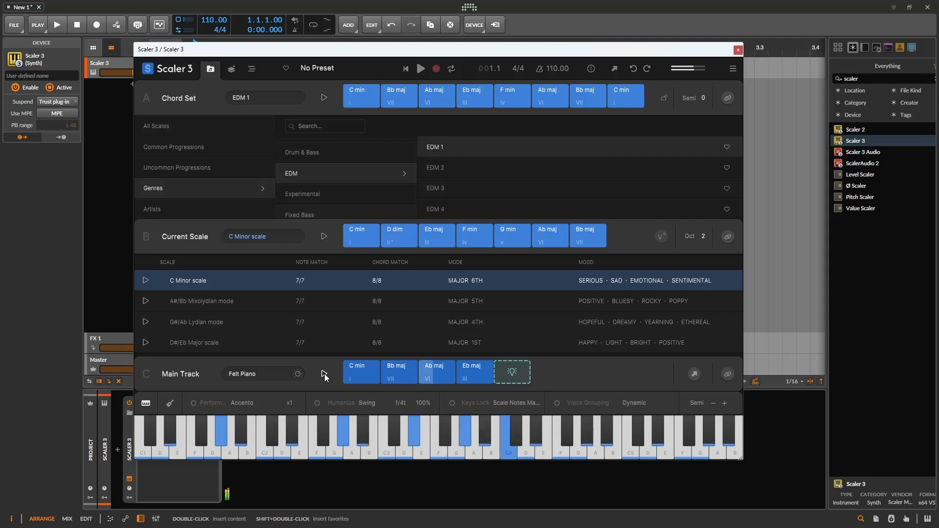
- Audition the Main Track with the internal synth sound Detroit, and switch its sound to Distance
left_click(260, 373)
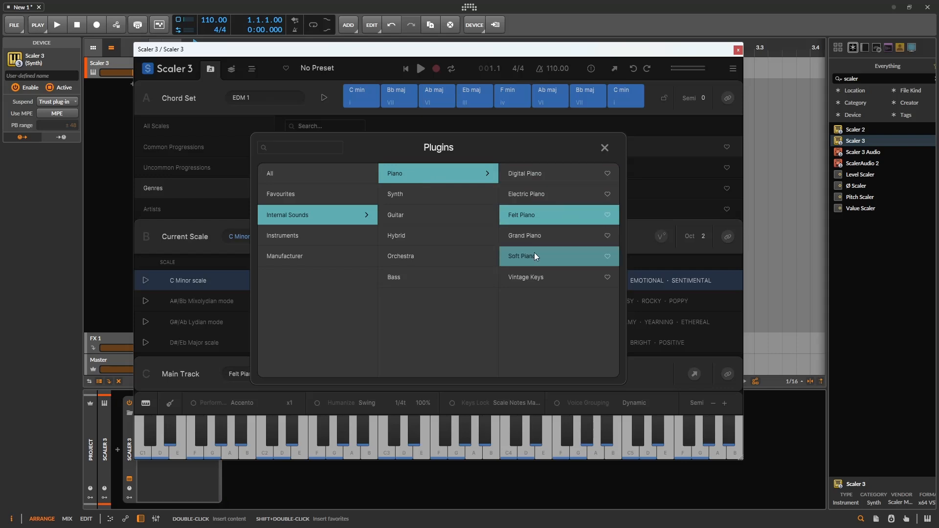
left_click(421, 192)
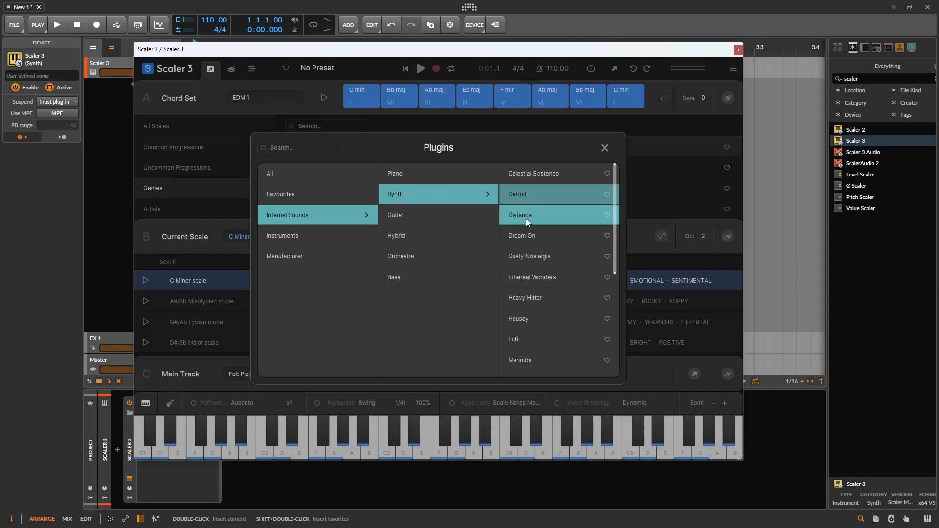
left_click(525, 198)
left_click(322, 374)
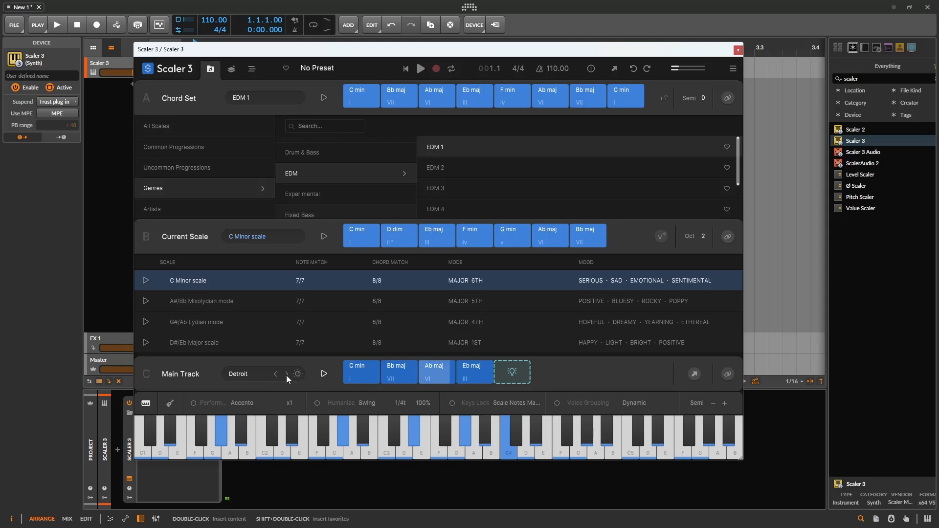
left_click(286, 374)
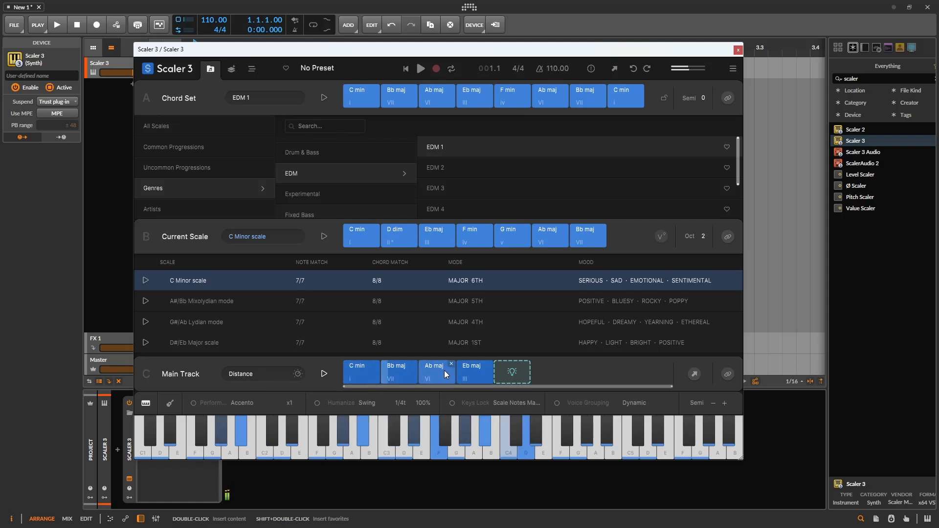
- Turn on performance playback for the Main Track and browse the Performances, Melody and Rhythms expressions in the Motions library
left_click(194, 403)
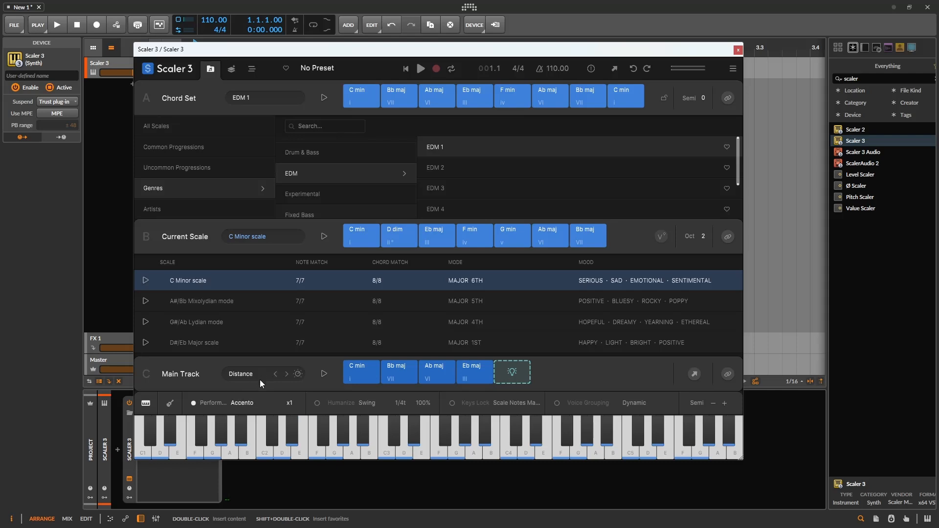
left_click(239, 403)
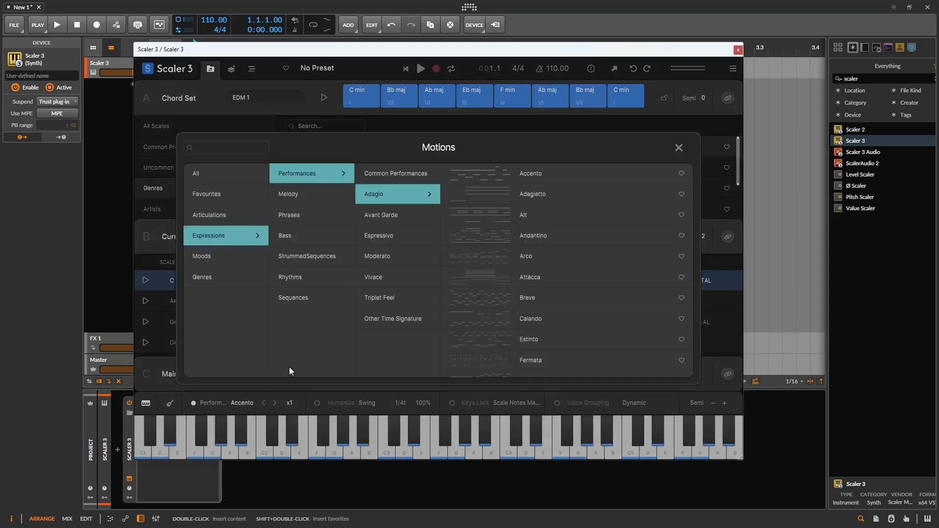
left_click(310, 195)
left_click(305, 174)
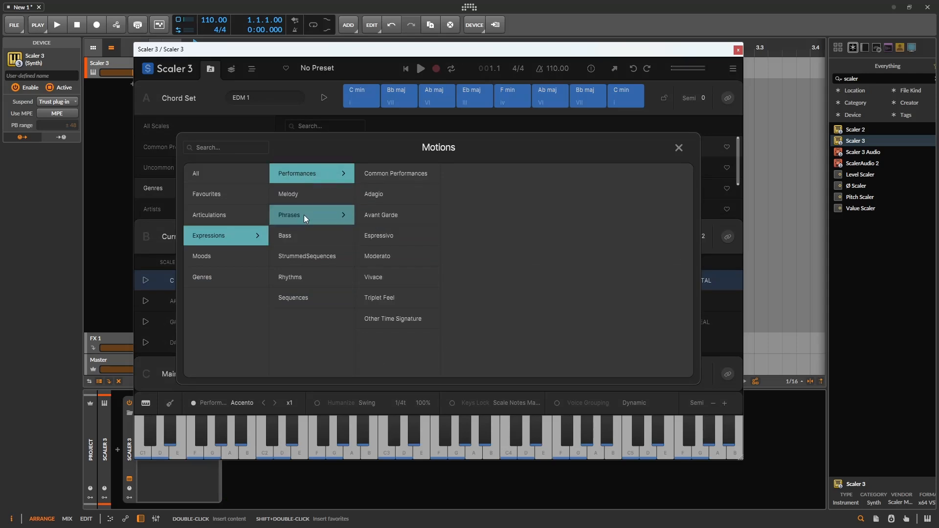
left_click(306, 273)
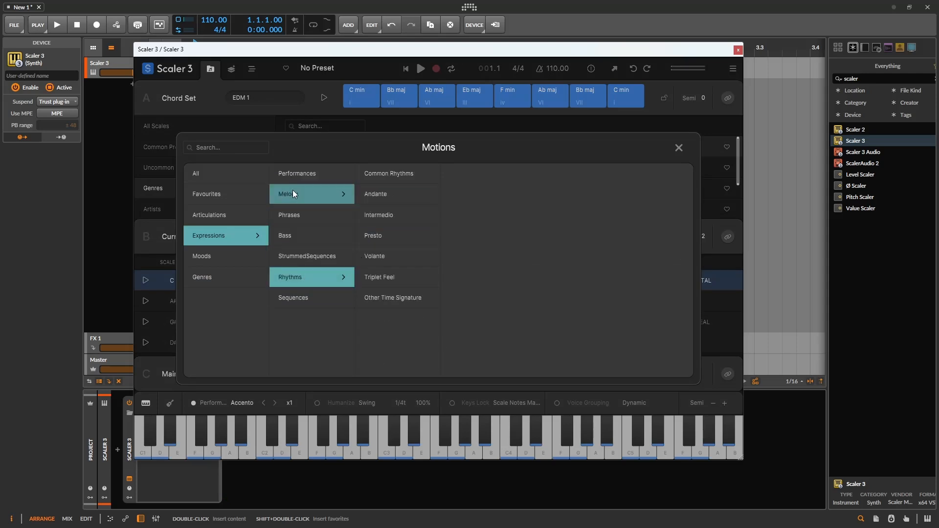
- Preview House 1 among the Energetic mood's House Bass motions, and apply House 4 to the Main Track
left_click(213, 259)
scroll(298, 289, "down", 3)
scroll(298, 294, "down", 3)
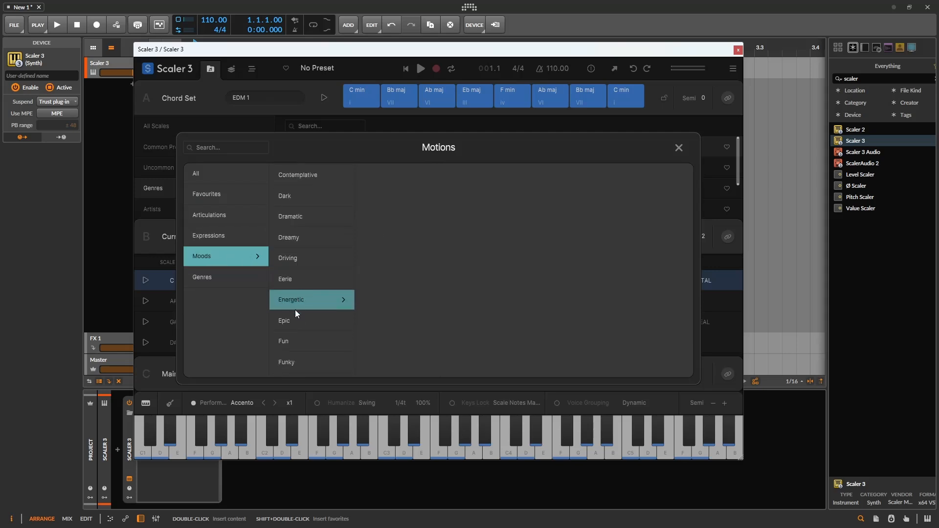
left_click(307, 277)
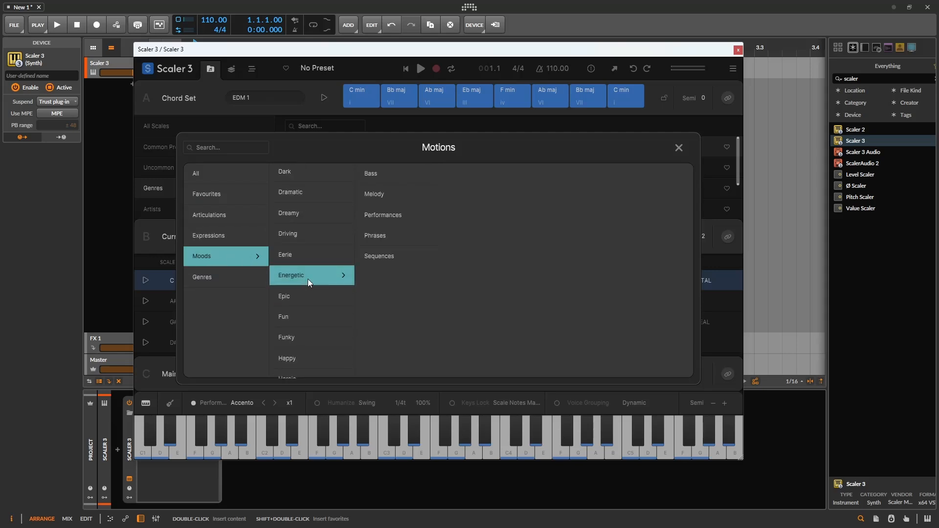
left_click(381, 175)
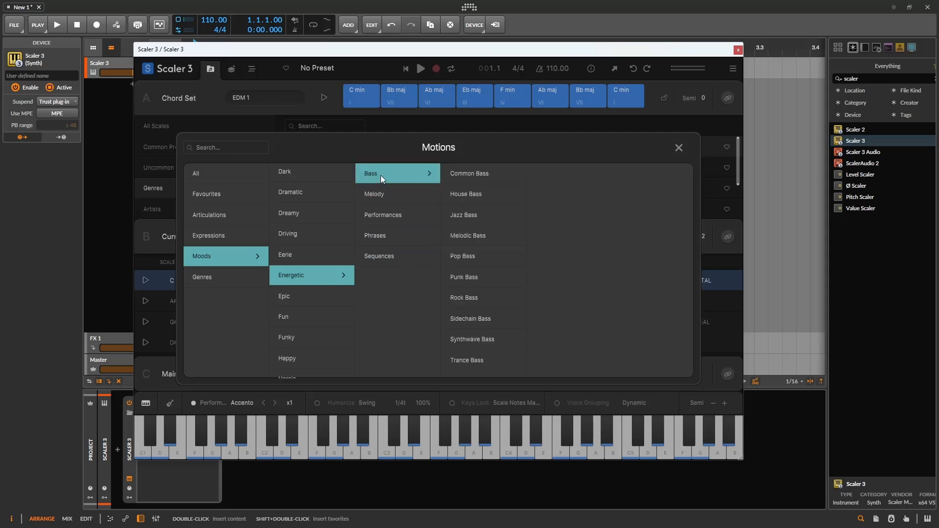
left_click(476, 196)
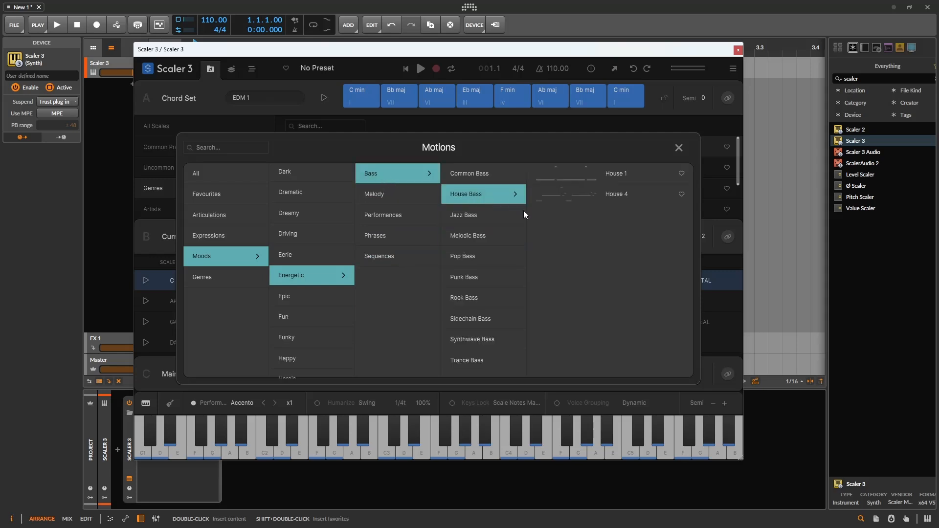
left_click(584, 170)
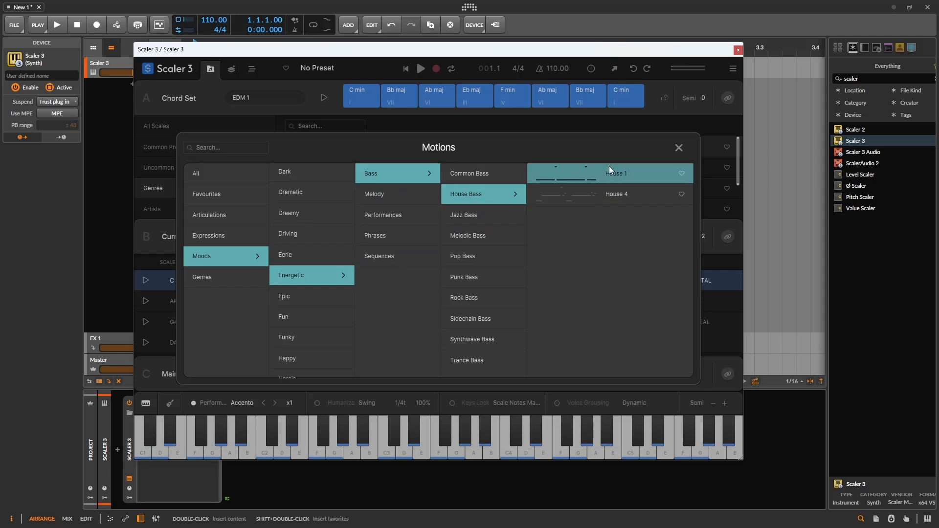
double_click(564, 196)
left_click(585, 188)
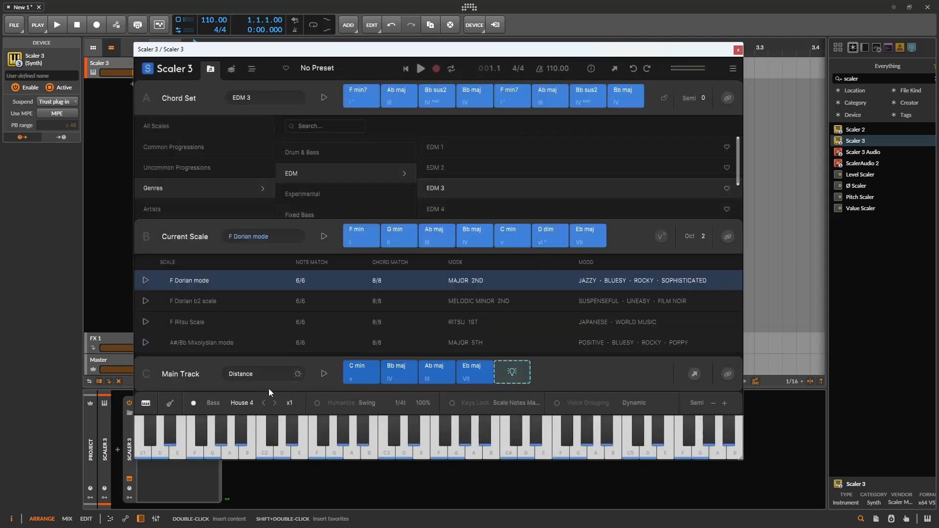
- Play the Main Track with the bass motion and look at the Distance sound's settings
left_click(322, 373)
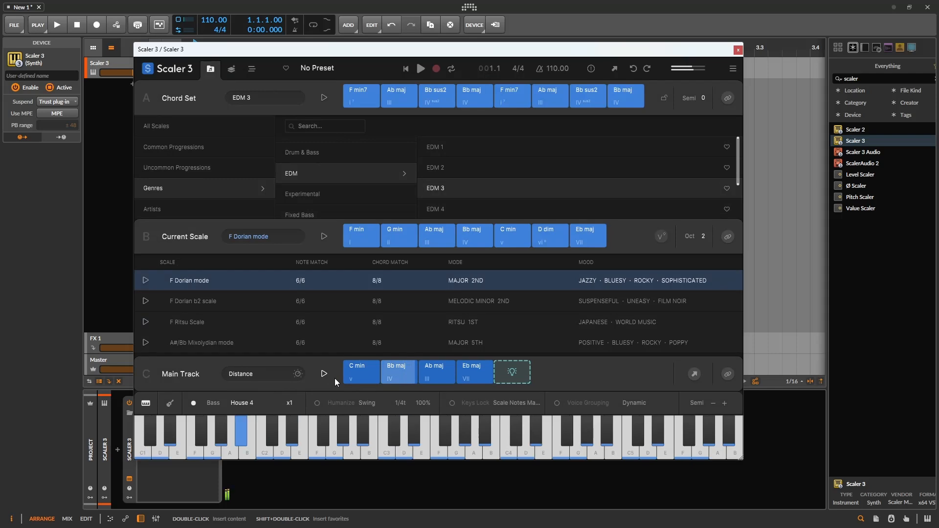
left_click(297, 374)
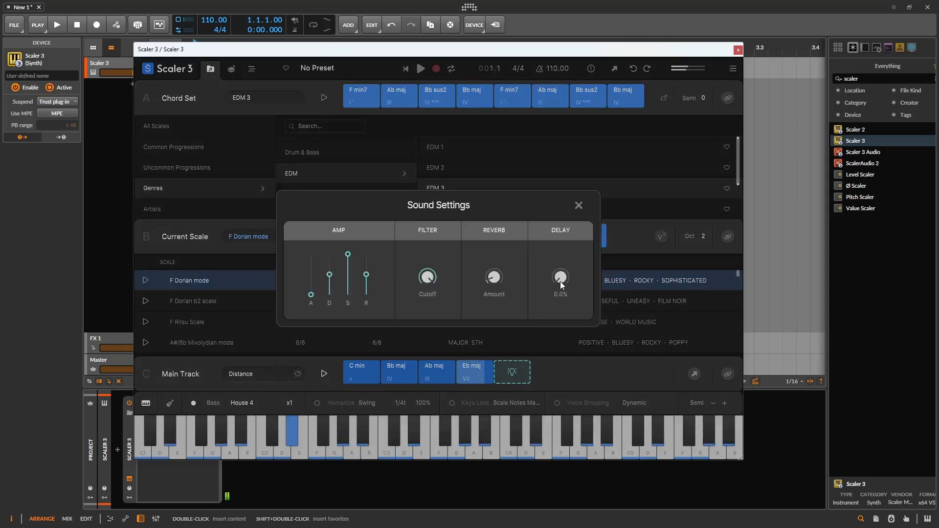
left_click(578, 205)
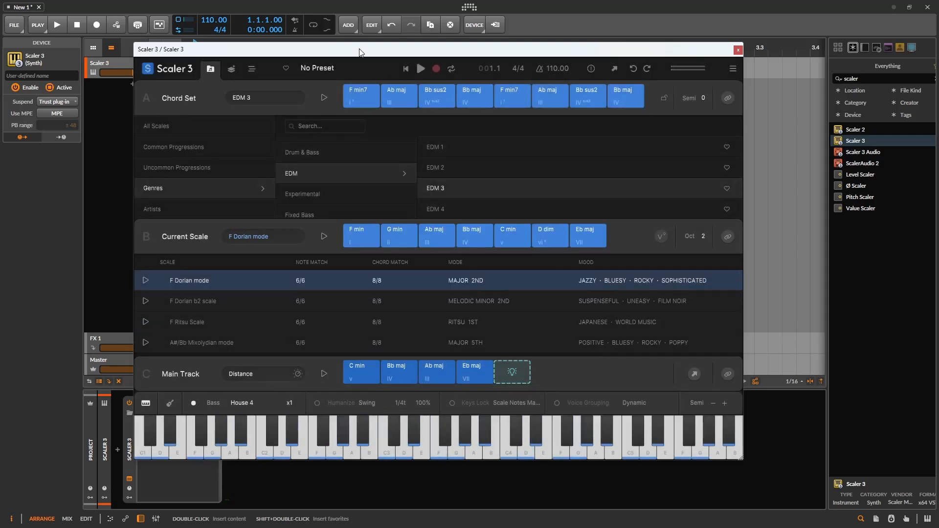
- Export the Main Track as a MIDI clip onto the Scaler 3 arranger track at bar 1 and close the plug-in window
left_click_drag(357, 54, 317, 96)
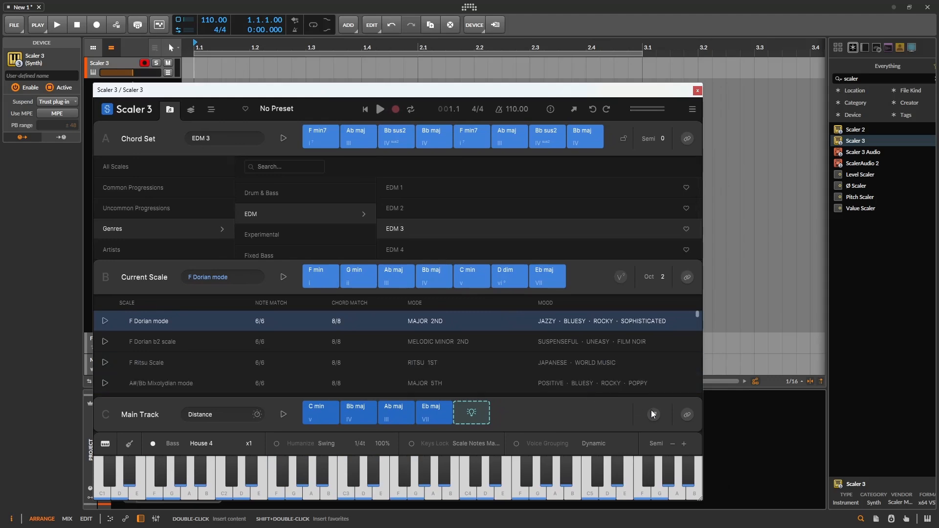
left_click_drag(719, 313, 417, 77)
left_click_drag(357, 77, 198, 73)
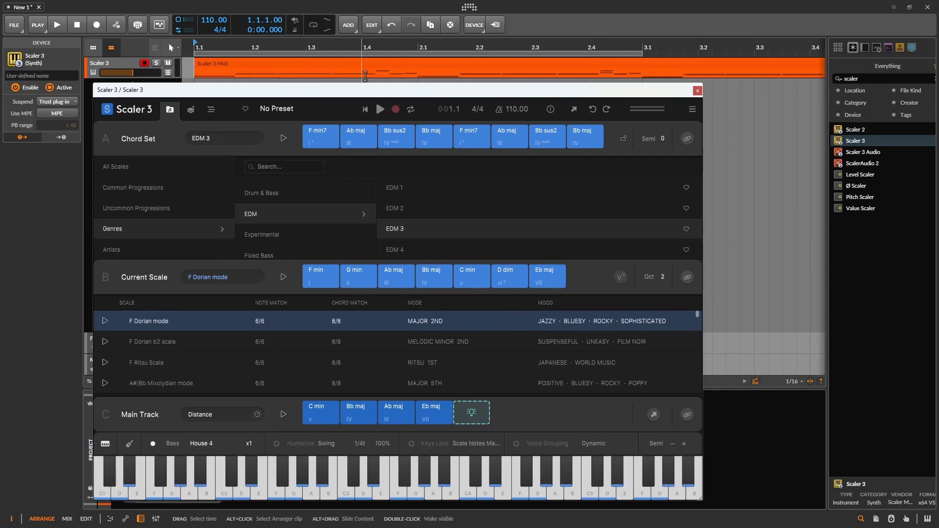
left_click(697, 92)
- Set the loop region to five bars and raise the Scaler 3 track's volume slightly during playback
left_click_drag(670, 48, 586, 49)
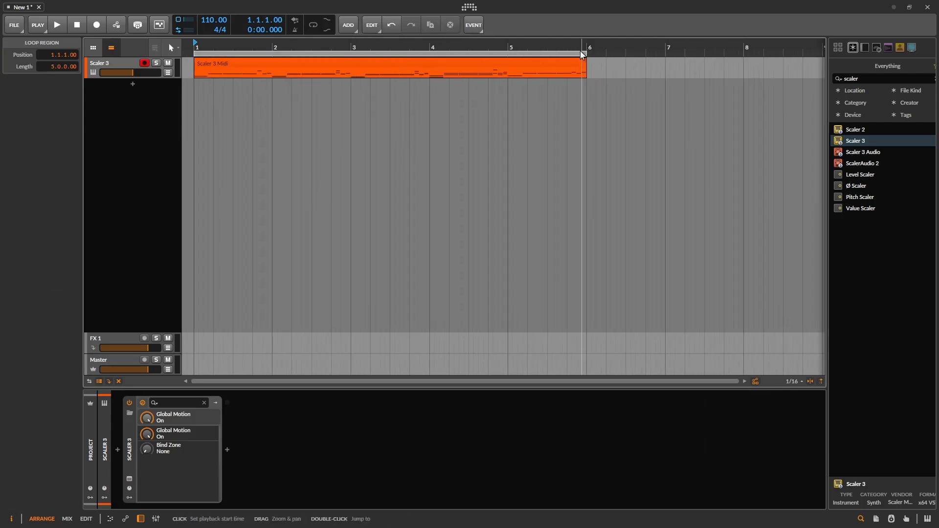
left_click(58, 25)
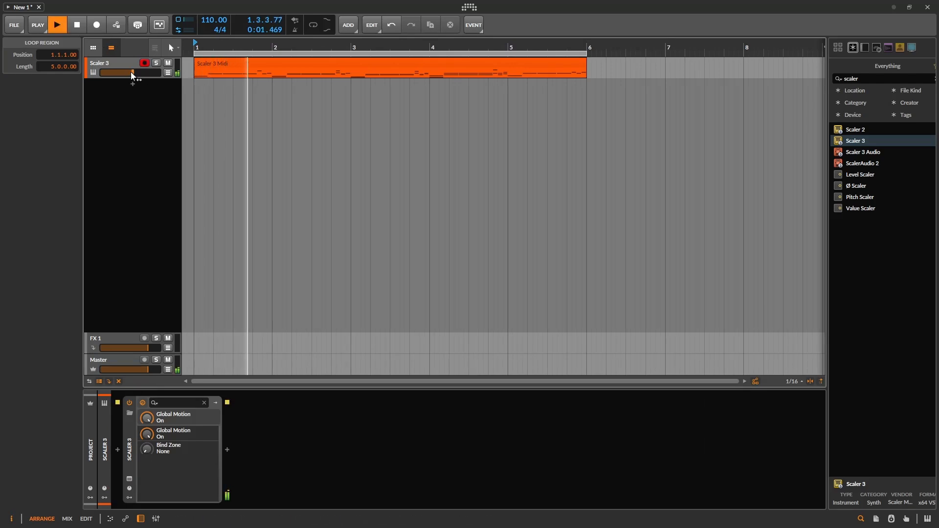
left_click_drag(134, 72, 142, 72)
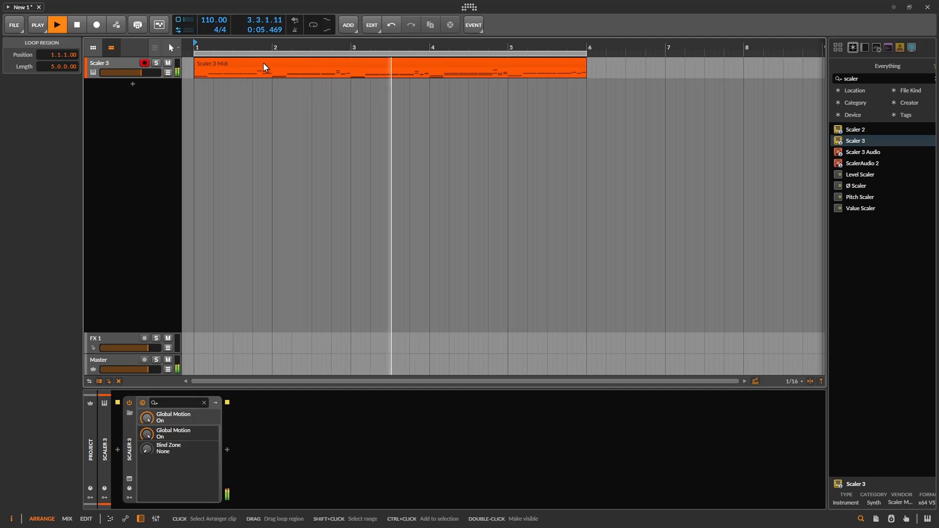
- Turn on arranger looping and shorten both the loop region and the Scaler 3 Midi clip to four bars
left_click(314, 28)
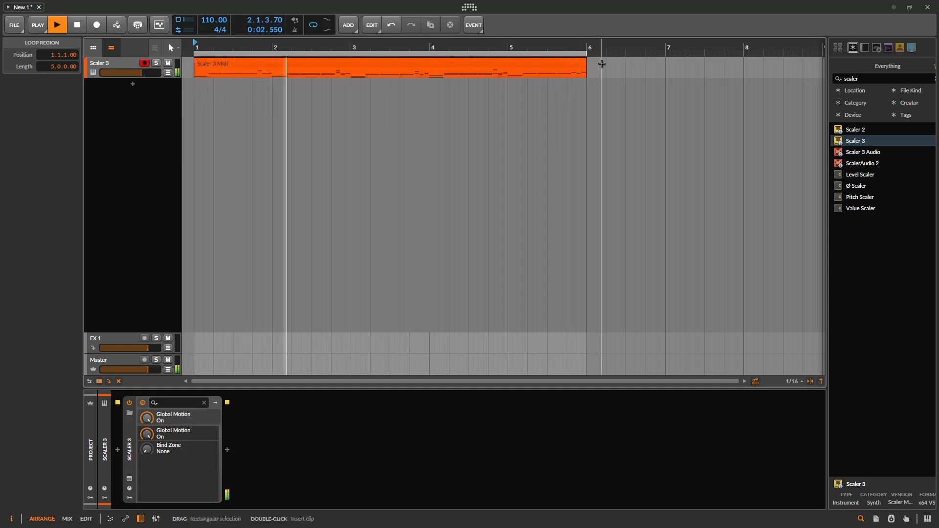
left_click_drag(587, 51, 506, 53)
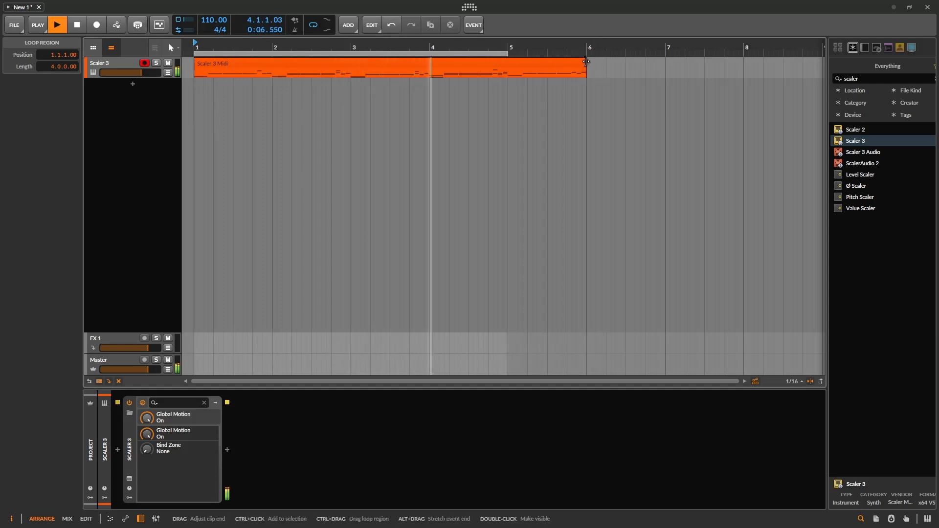
left_click_drag(522, 61, 508, 61)
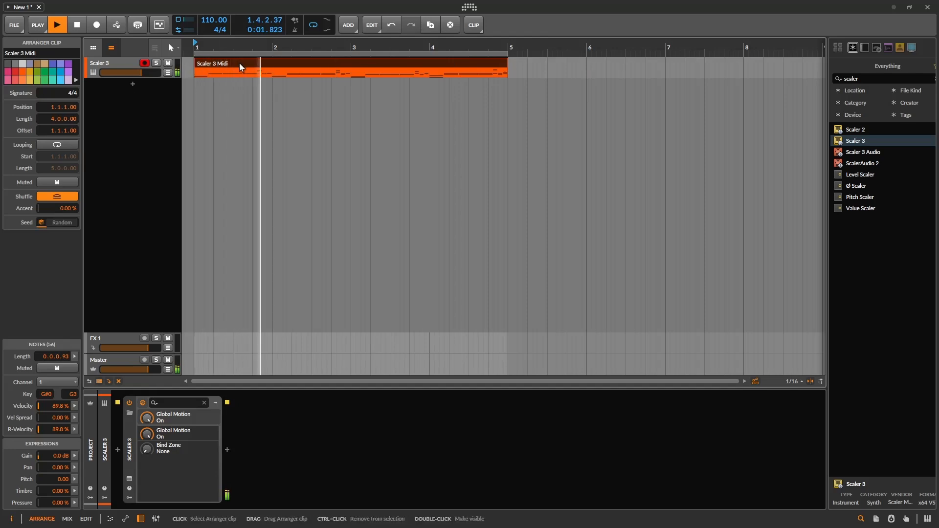
- Move the Scaler 3 Midi clip to a new instrument track, stop playback, and copy the clip back onto the Scaler 3 track
left_click_drag(240, 67, 243, 100)
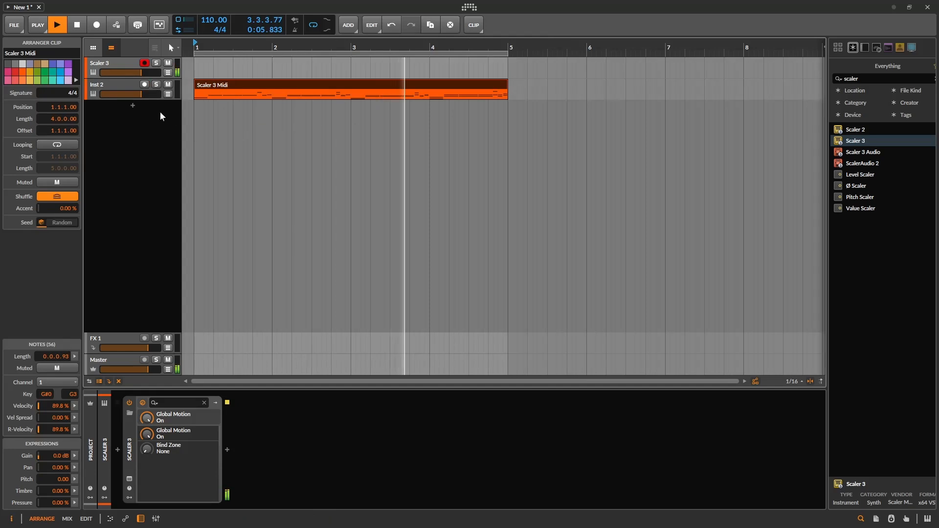
key("space")
left_click(133, 94)
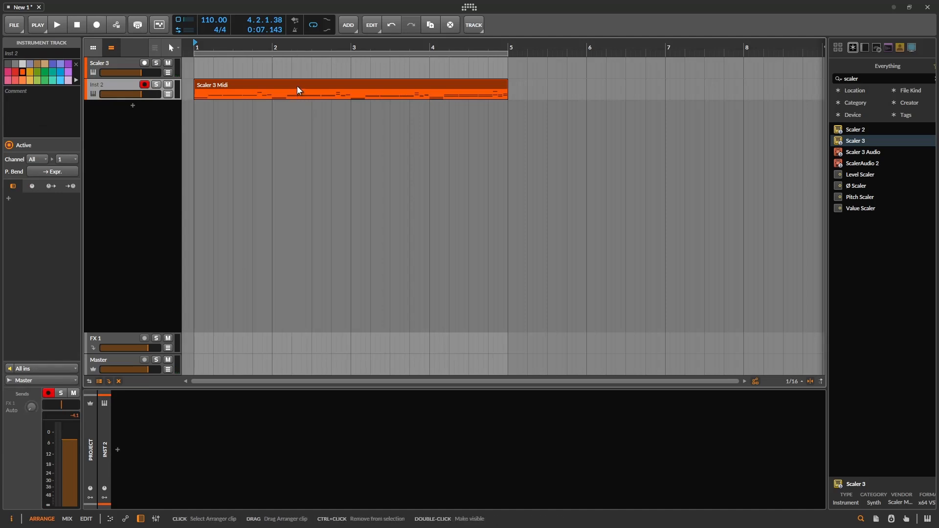
left_click_drag(297, 89, 297, 80)
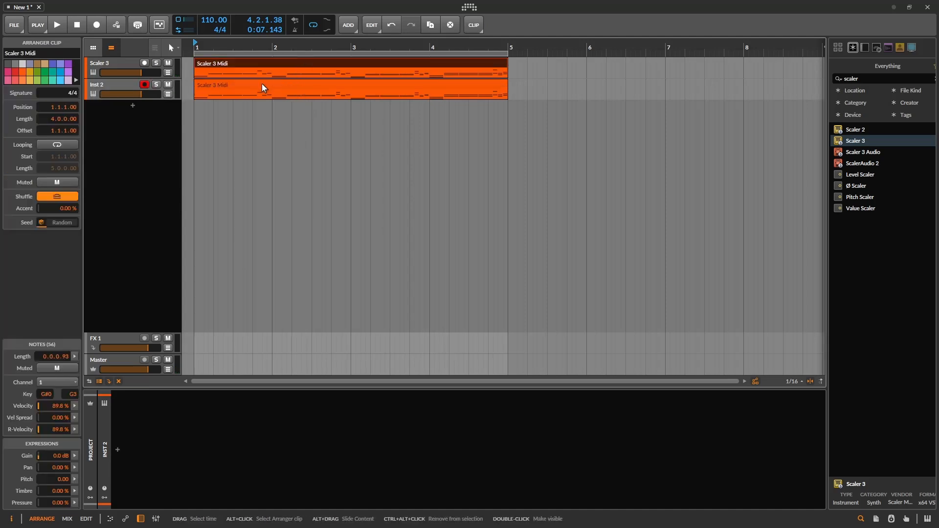
- Solo the Inst 2 track and audition its clip with a Polysynth inserted as the instrument
left_click(156, 84)
left_click(130, 94)
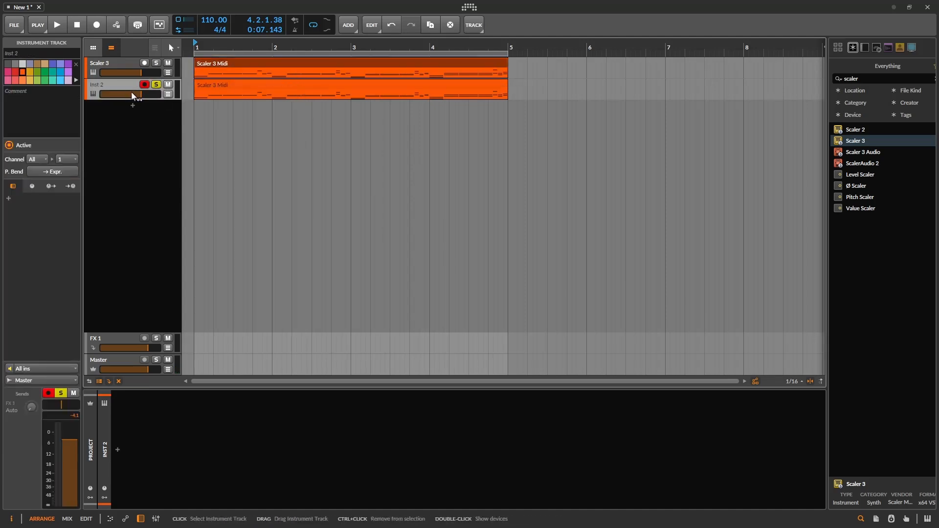
left_click(118, 449)
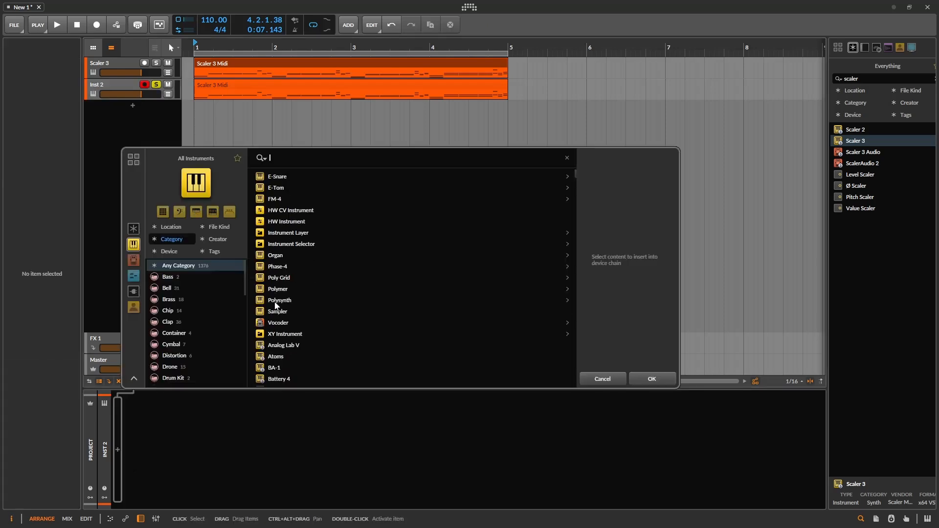
left_click(275, 304)
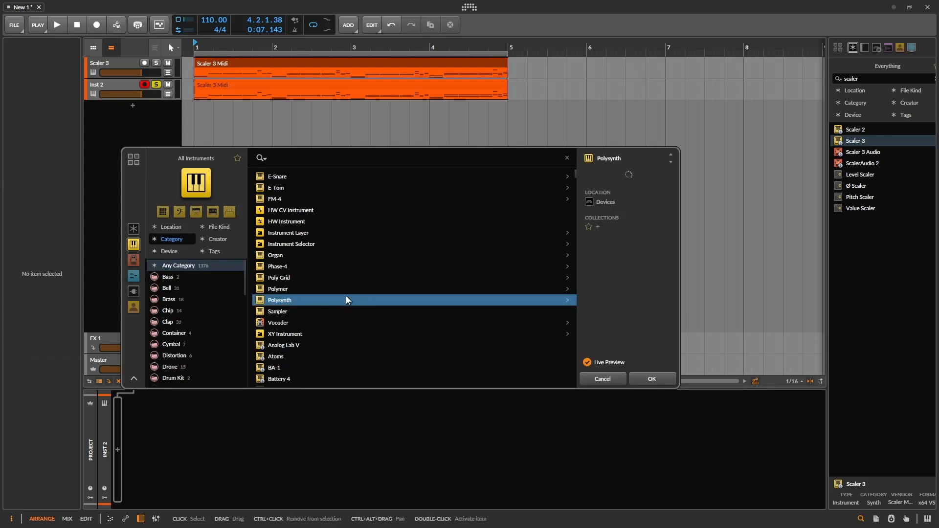
double_click(346, 300)
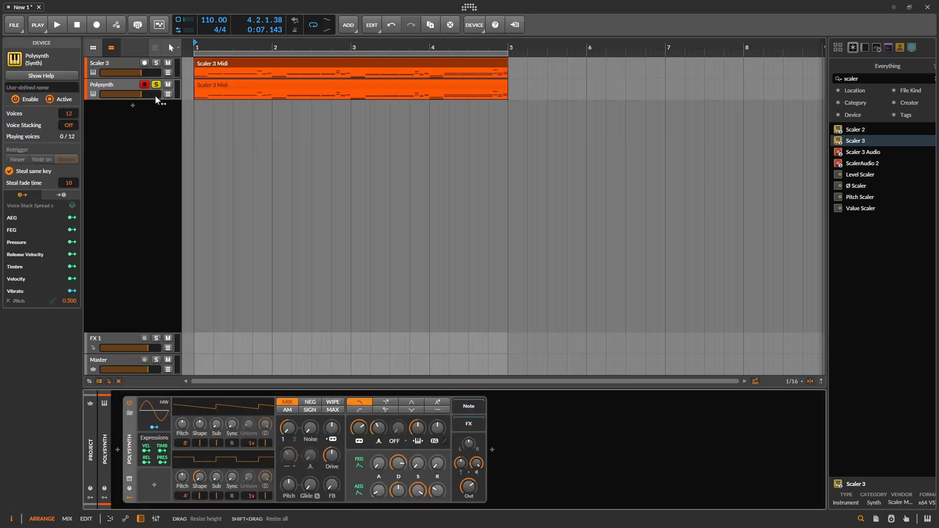
left_click(57, 25)
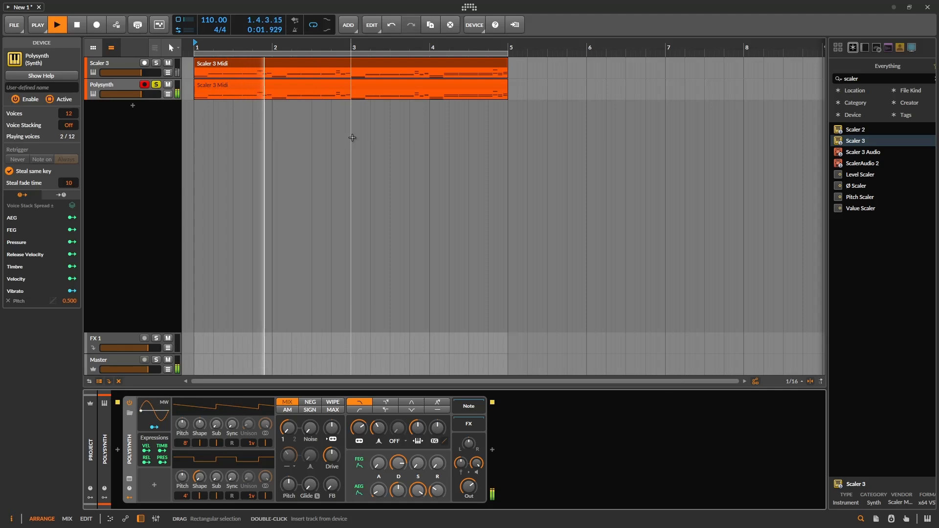
left_click(76, 25)
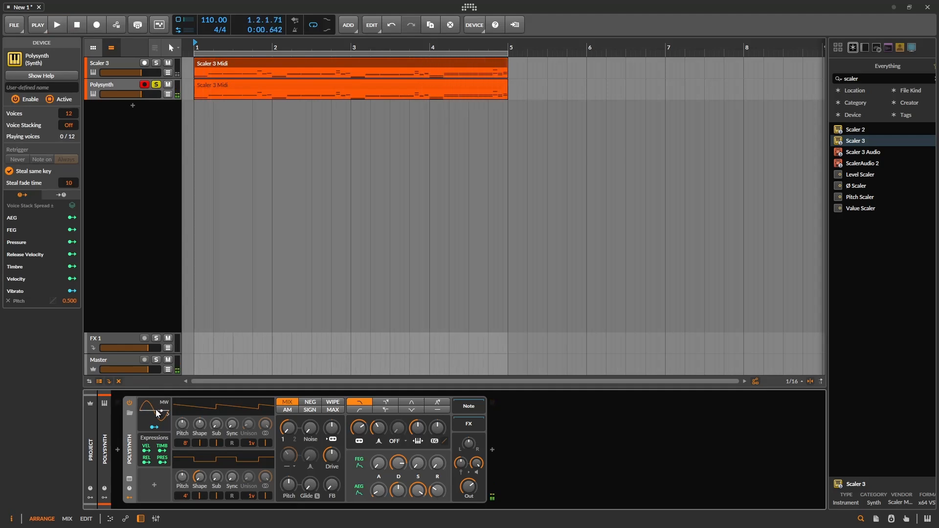
- Replace the Polysynth with the BA-1 synth from the BABY Audio plug-ins
left_click(169, 416)
scroll(297, 289, "down", 10)
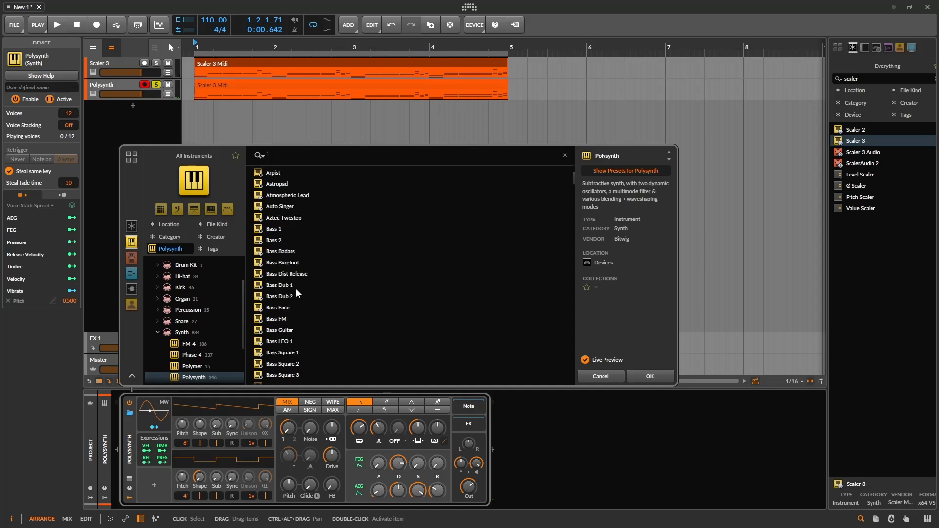
left_click(131, 273)
left_click(131, 289)
left_click(175, 284)
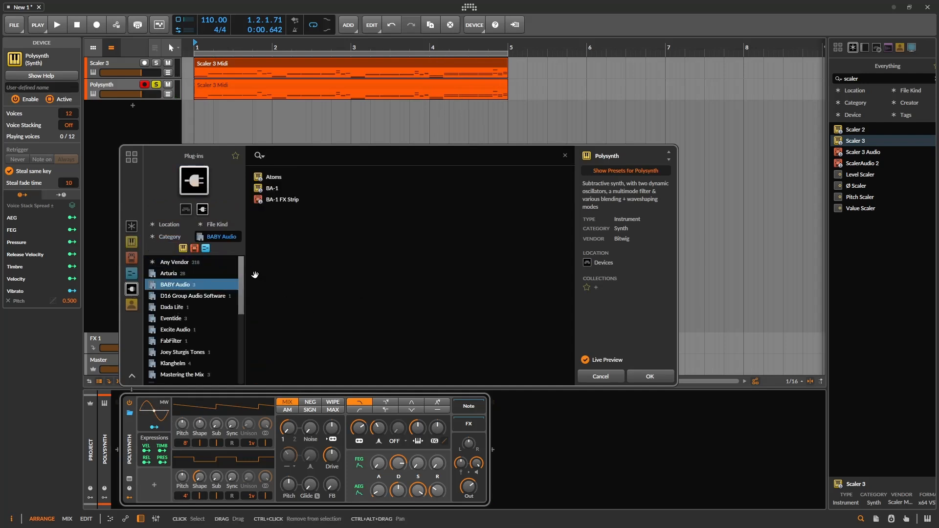
double_click(274, 189)
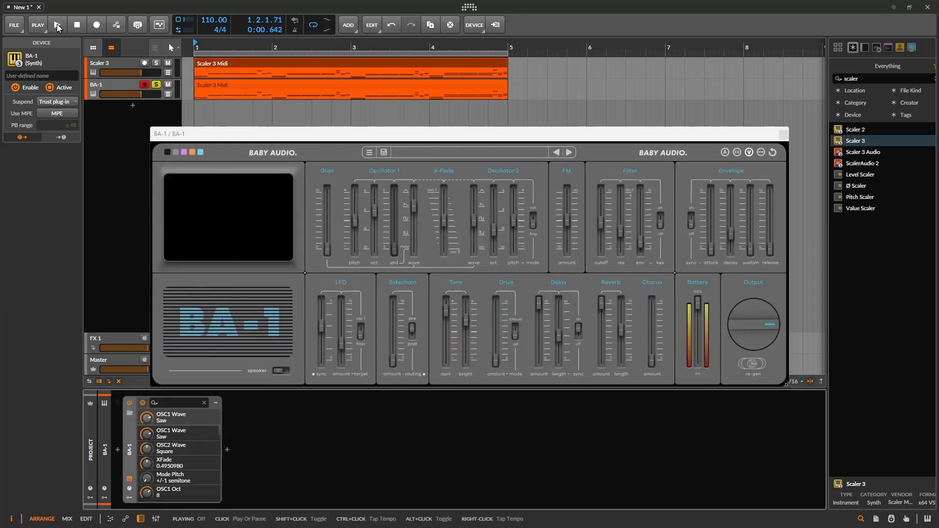
- Play the arrangement and try BA-1 factory presets, including [BAS] Bass Organ, settling on [LED] Creepy And Cute
left_click(57, 27)
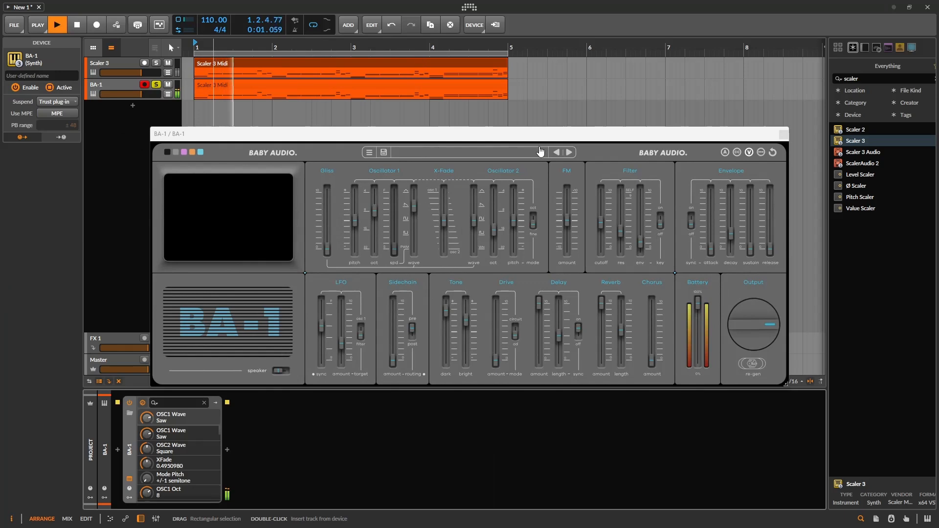
left_click(534, 155)
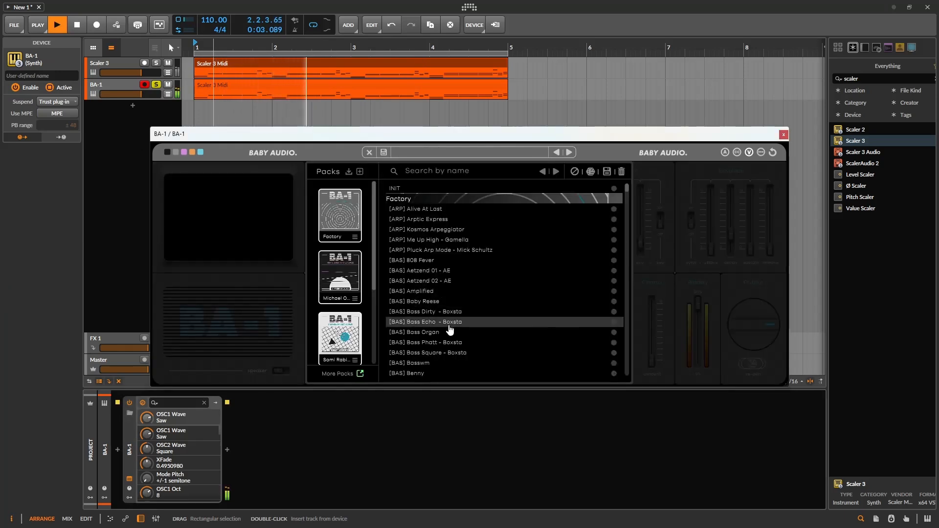
left_click(450, 332)
scroll(459, 337, "down", 5)
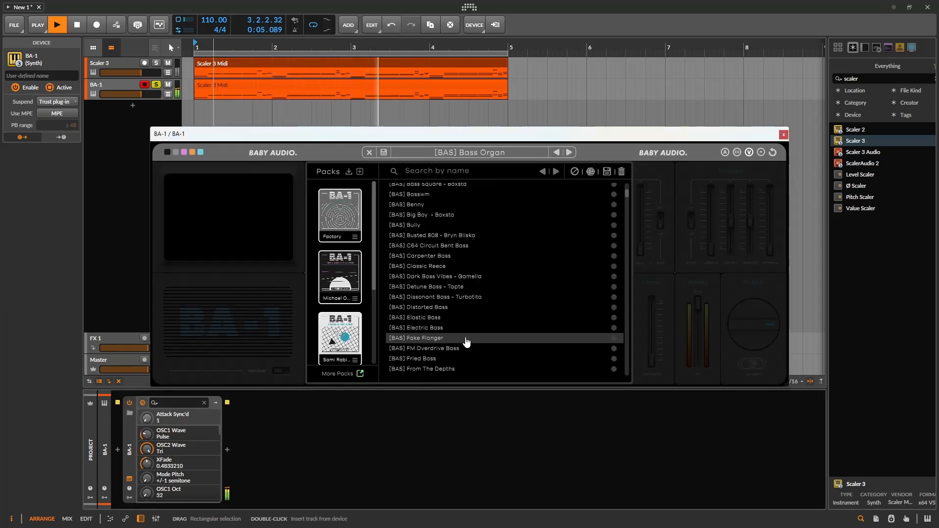
scroll(466, 341, "down", 10)
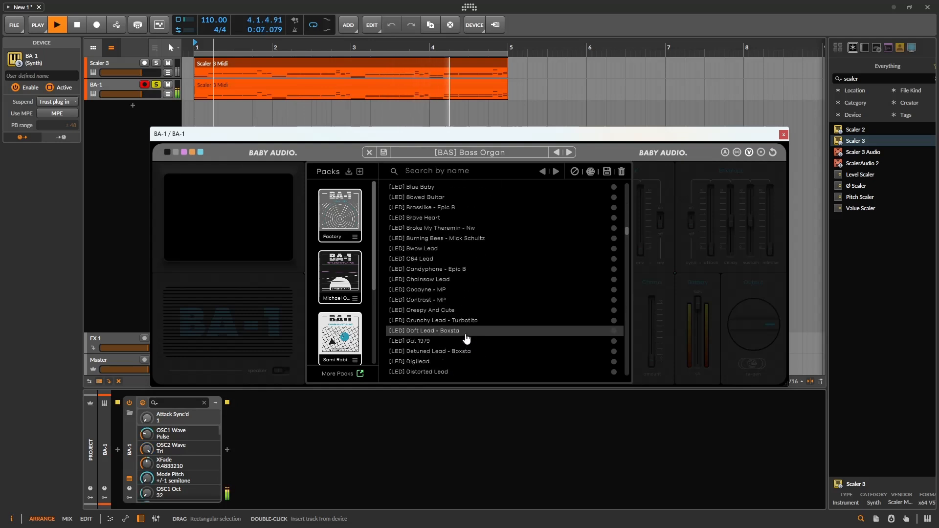
left_click(473, 332)
left_click(473, 310)
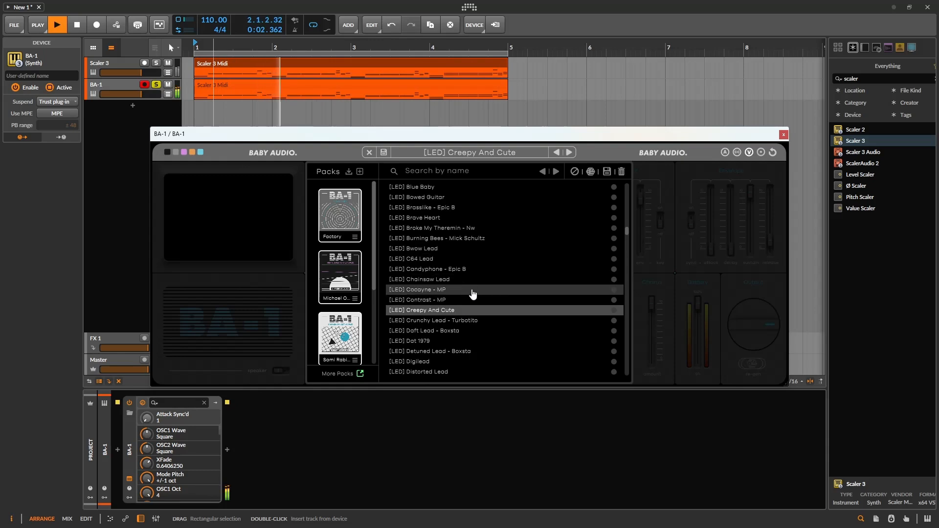
- Lower the BA-1 track's volume and solo the Scaler 3 track alongside it, then close the BA-1 window
left_click_drag(506, 136, 446, 165)
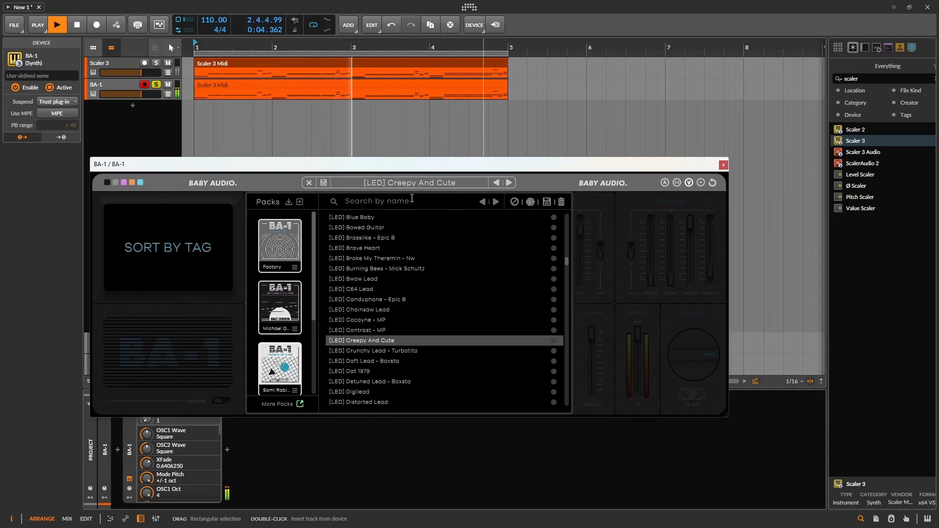
left_click_drag(140, 95, 130, 95)
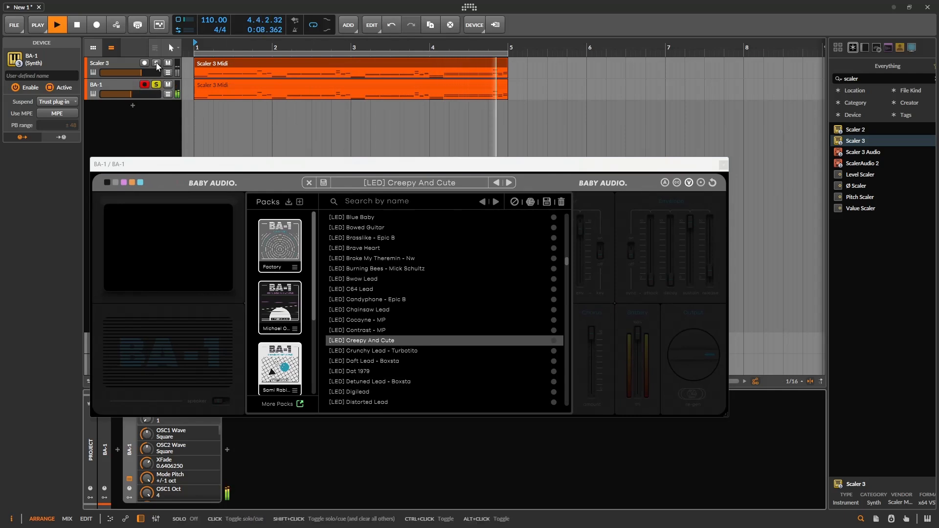
left_click(157, 62)
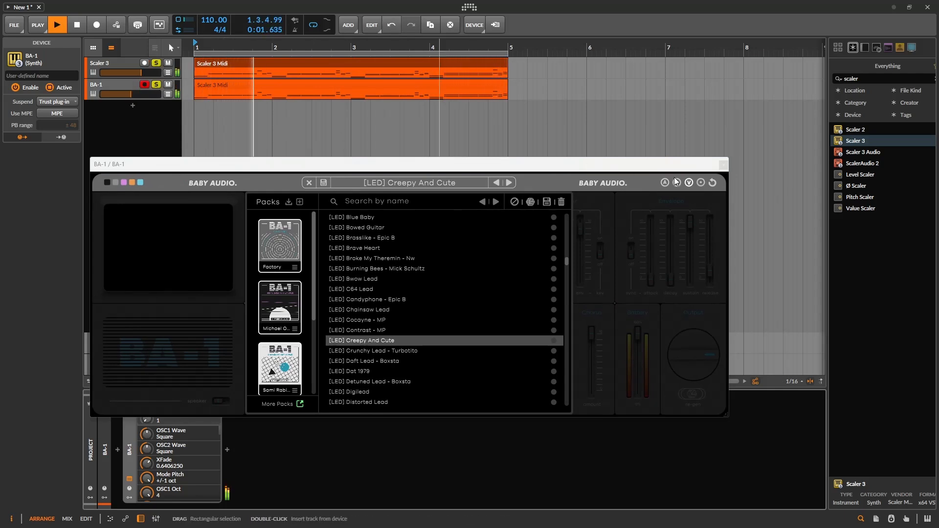
left_click(722, 164)
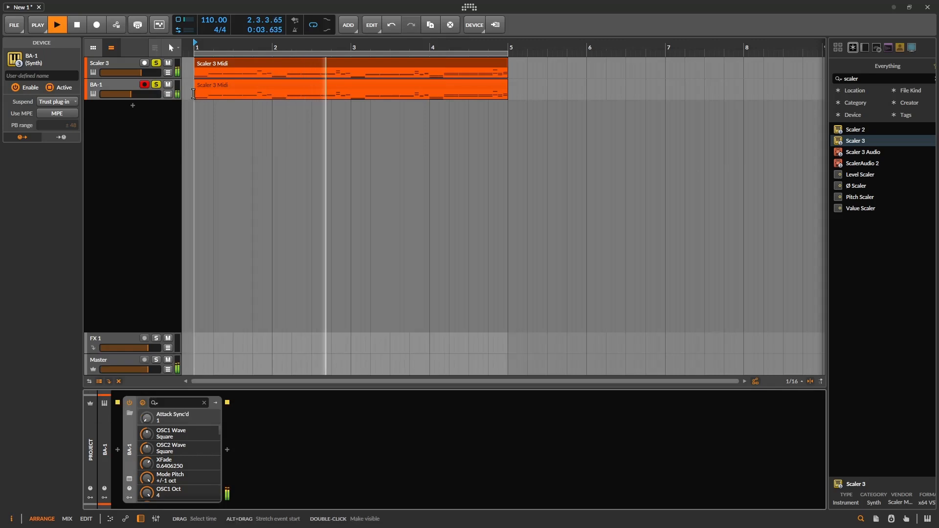
- Add an E-Kick instrument track and create a clip on it spanning bars 1 to 4
left_click(133, 105)
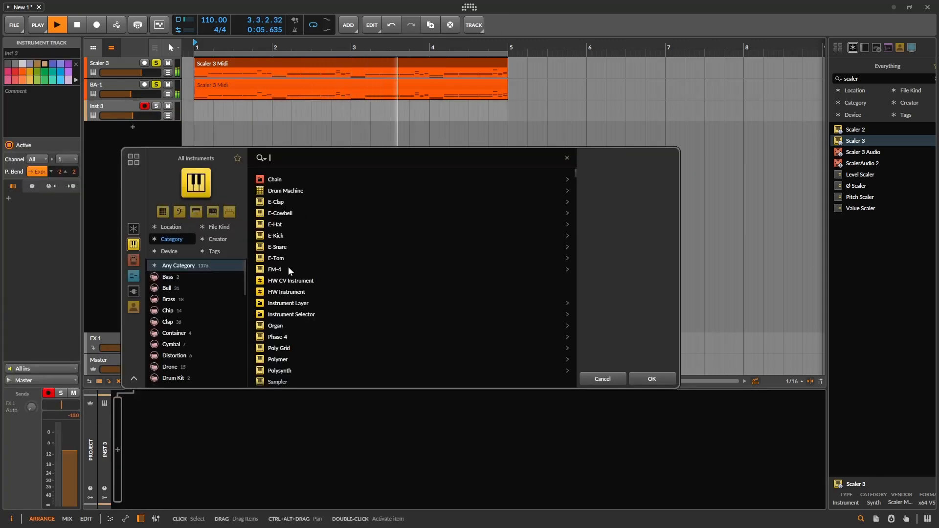
double_click(277, 237)
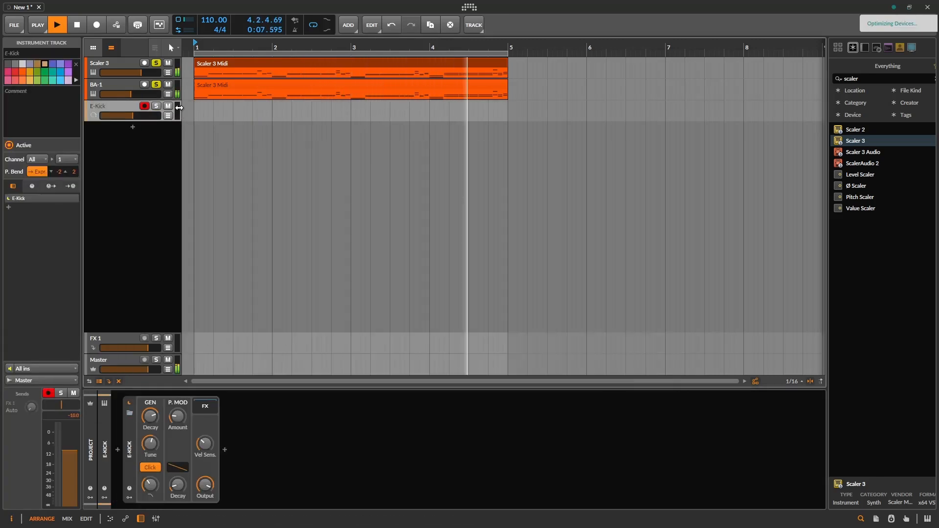
double_click(197, 109)
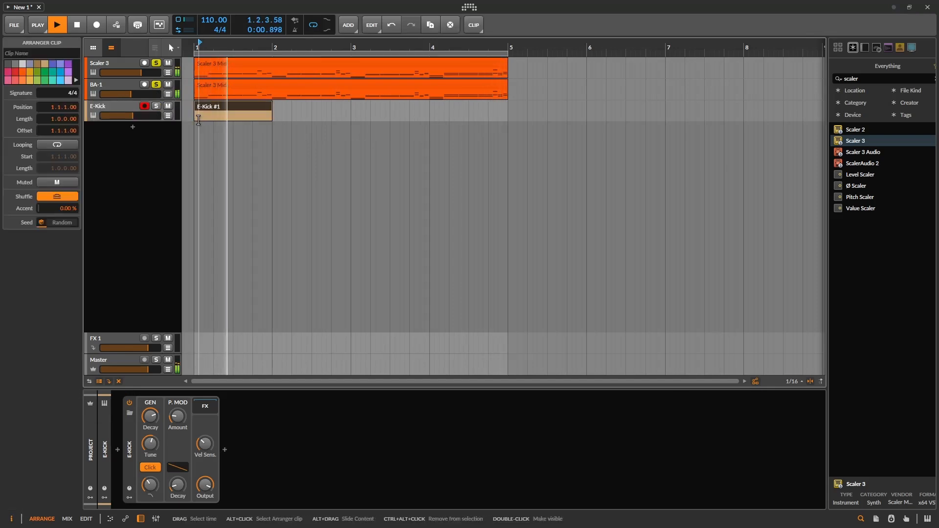
left_click_drag(268, 108, 508, 108)
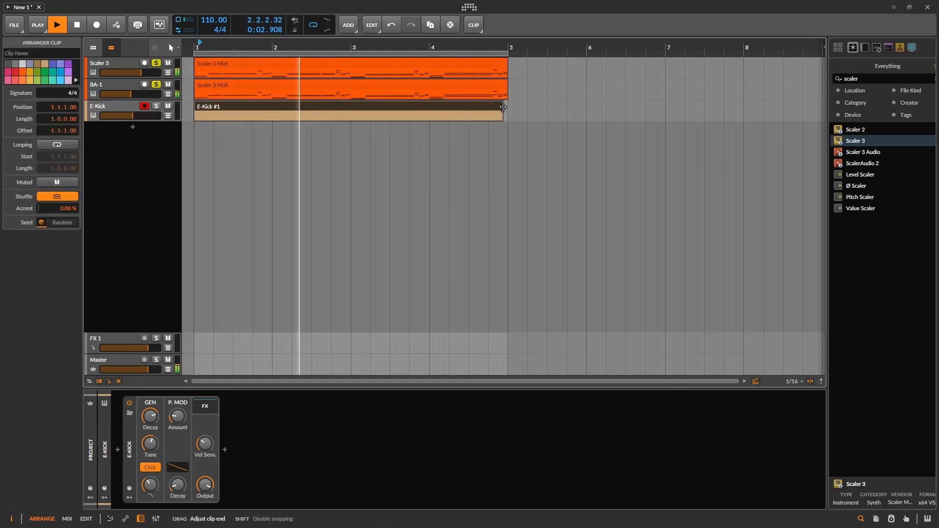
- Draw sixteenth-length C3 kick notes on all four beats of the E-Kick clip's first bar
double_click(199, 108)
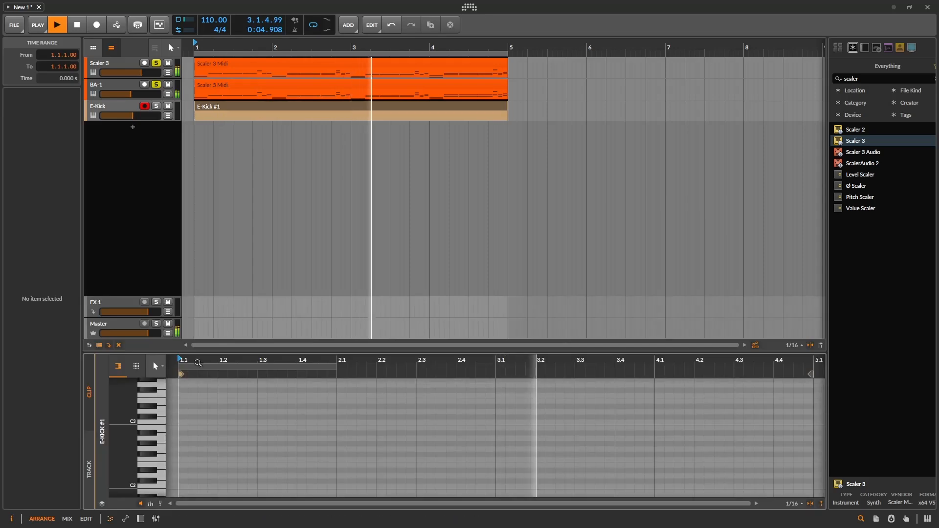
double_click(184, 423)
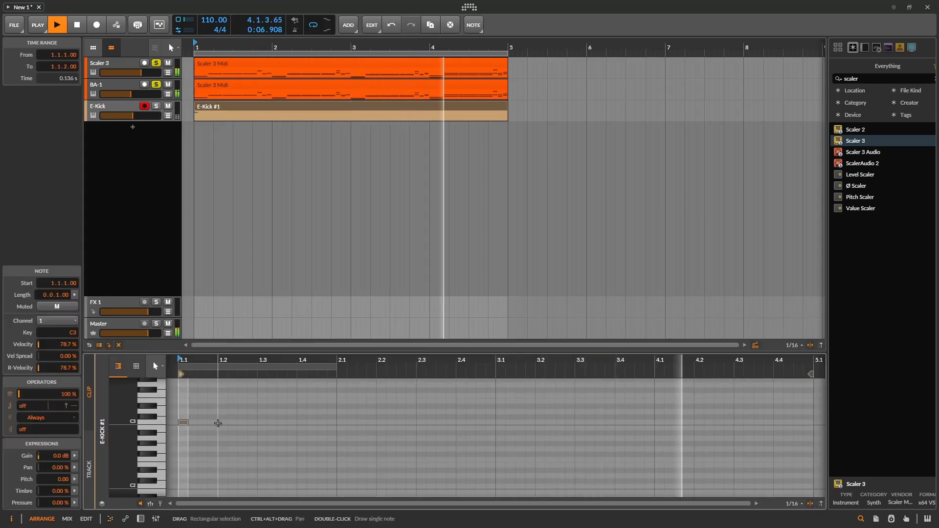
double_click(223, 423)
double_click(262, 422)
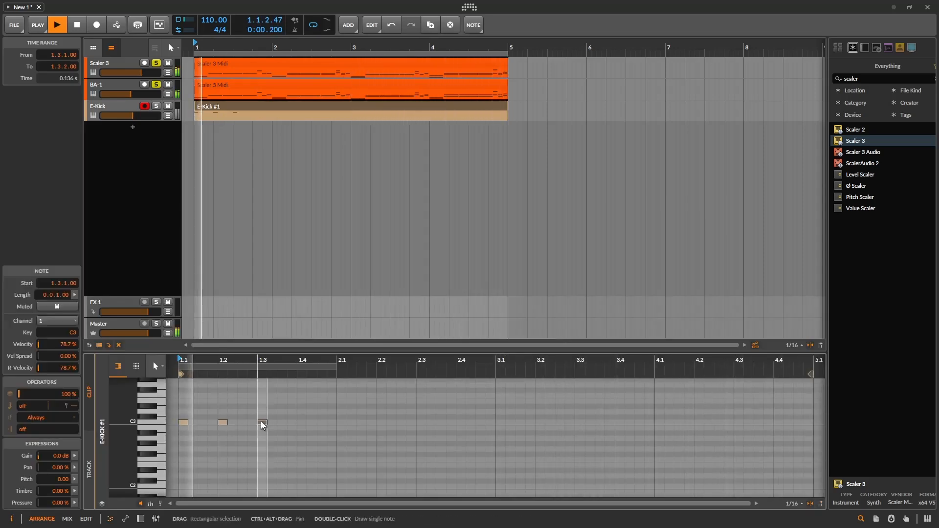
double_click(303, 422)
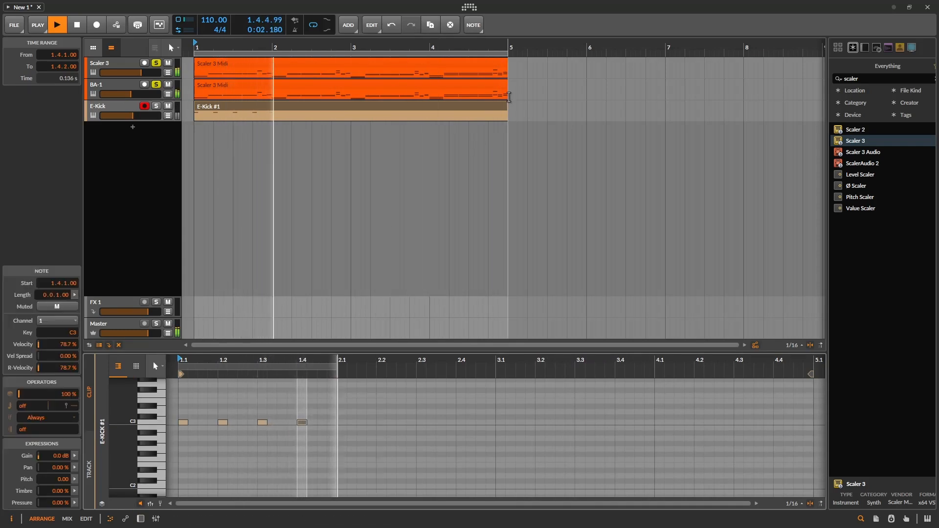
- Loop the one-bar kick pattern across the four-bar clip and audition it with the E-Kick track soloed and slightly louder
mouse_move(506, 103)
left_mouse_down()
mouse_move(263, 113)
mouse_move(360, 121)
mouse_move(503, 115)
left_mouse_up()
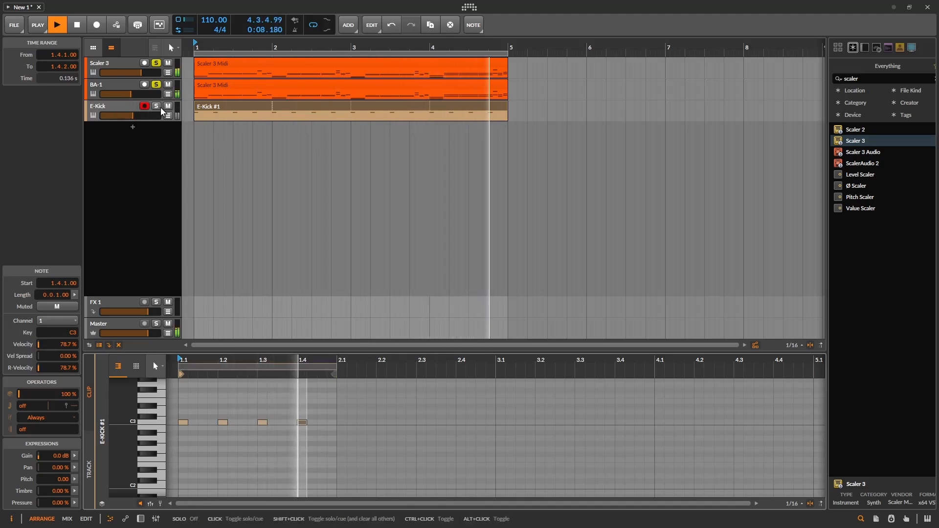
left_click_drag(132, 115, 135, 115)
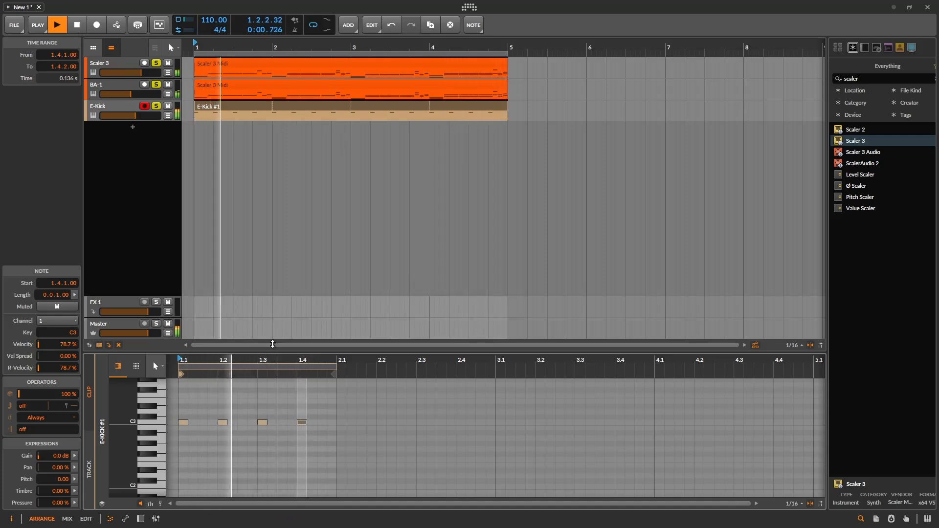
left_click(77, 24)
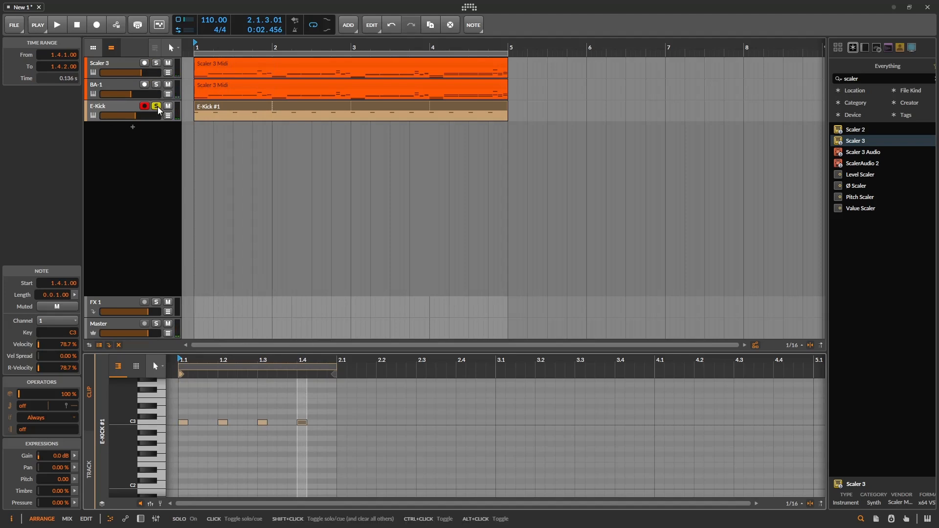
- Delete the BA-1 and E-Kick tracks and the remaining Scaler 3 Midi clip
left_click(126, 88)
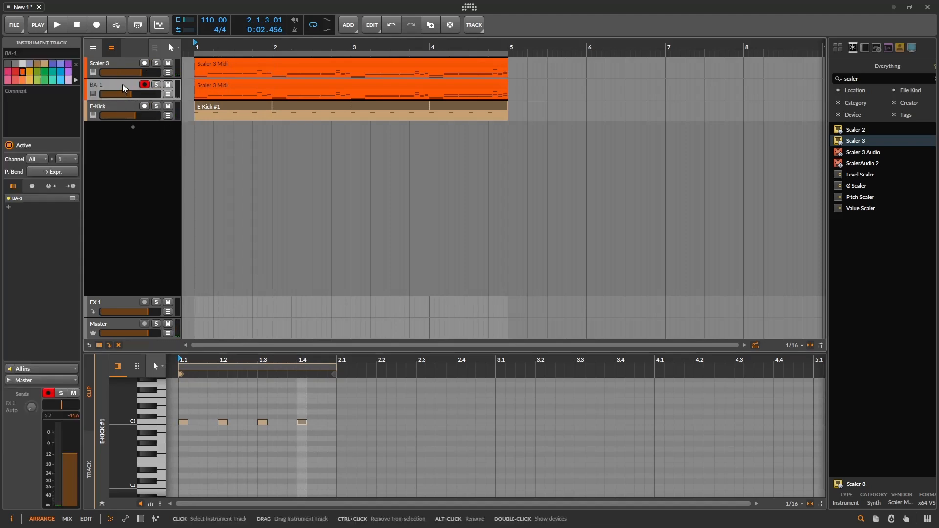
key("Delete")
key("Delete")
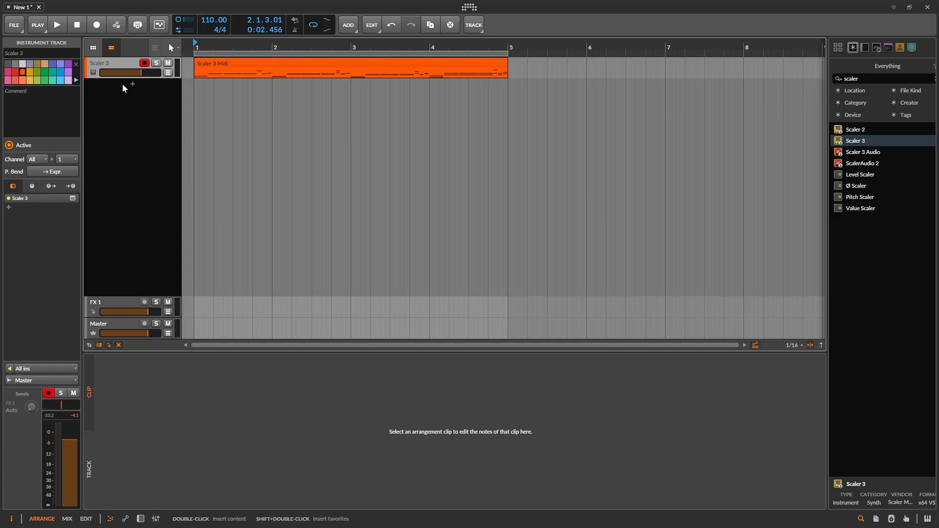
left_click(224, 69)
key("Delete")
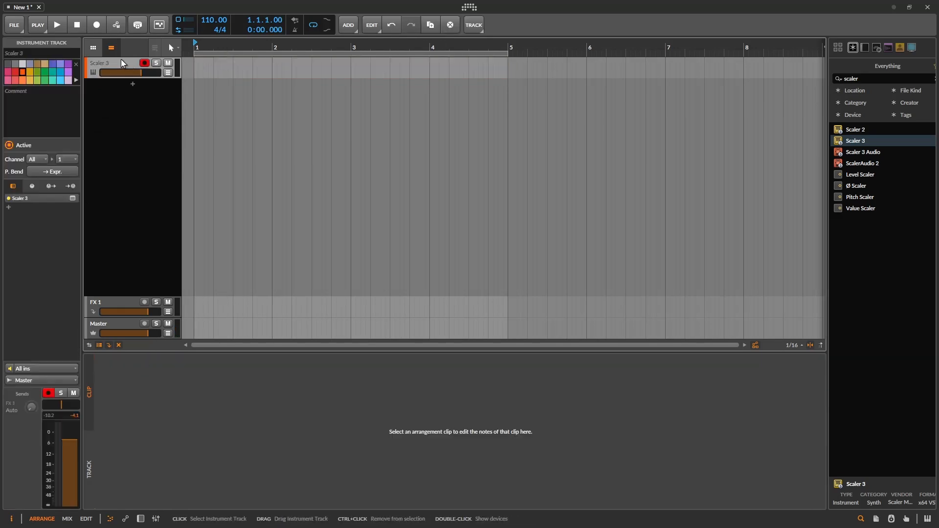
- Reopen Scaler 3, play its Main Track, and replace the Distance sound with BABY Audio's BA-1 (VST3)
key("d")
left_click(131, 481)
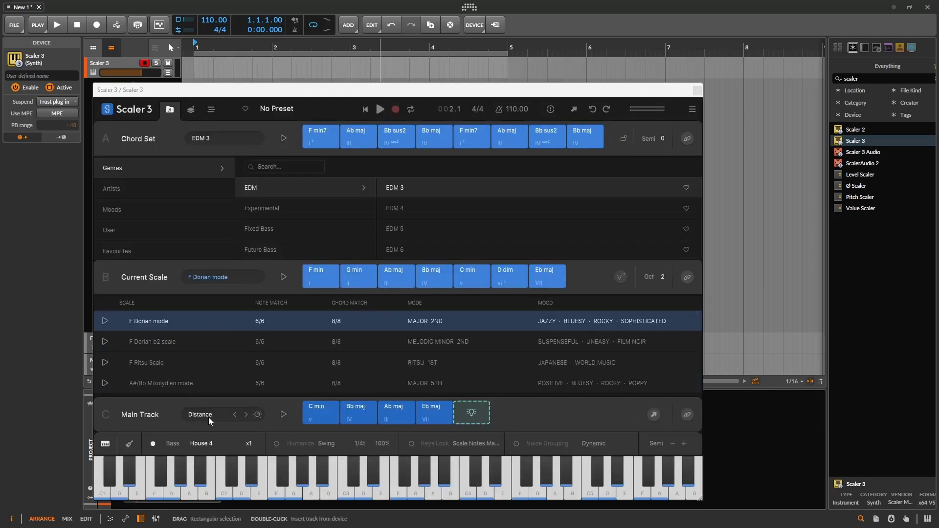
left_click(284, 415)
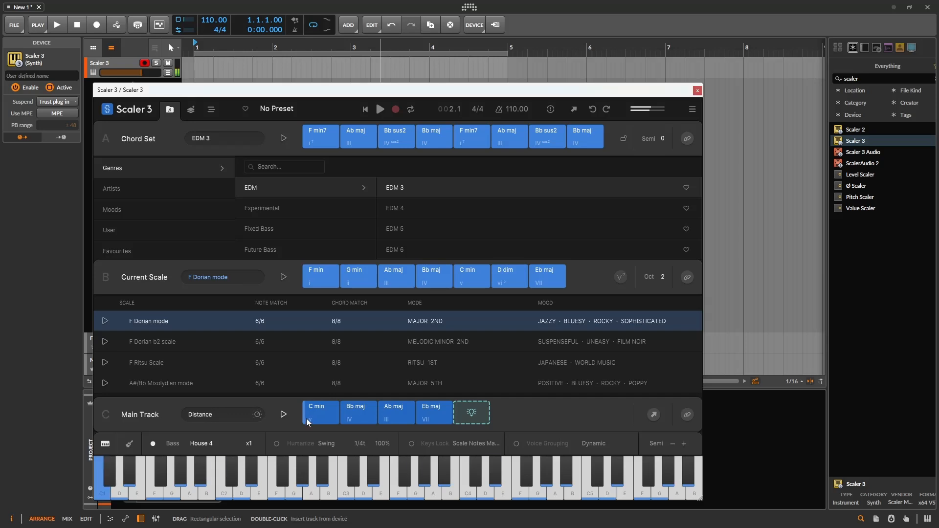
left_click(201, 415)
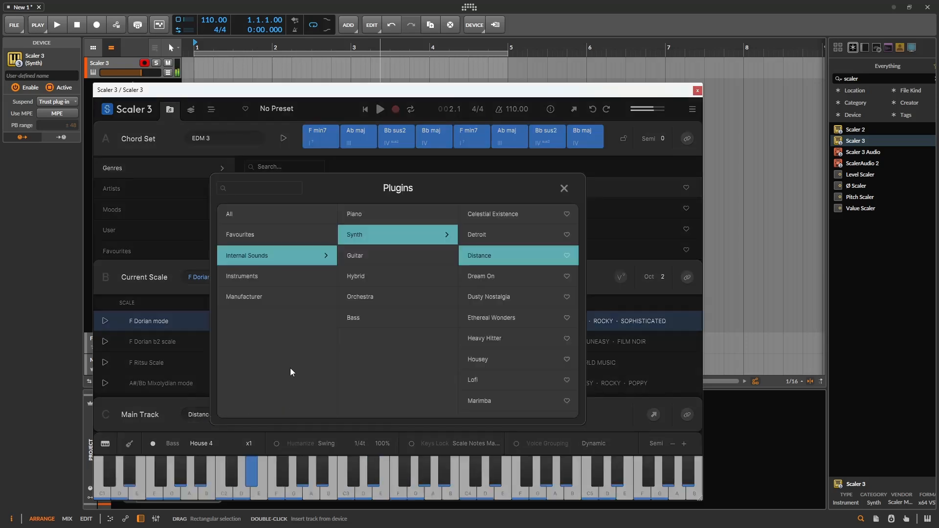
left_click(250, 295)
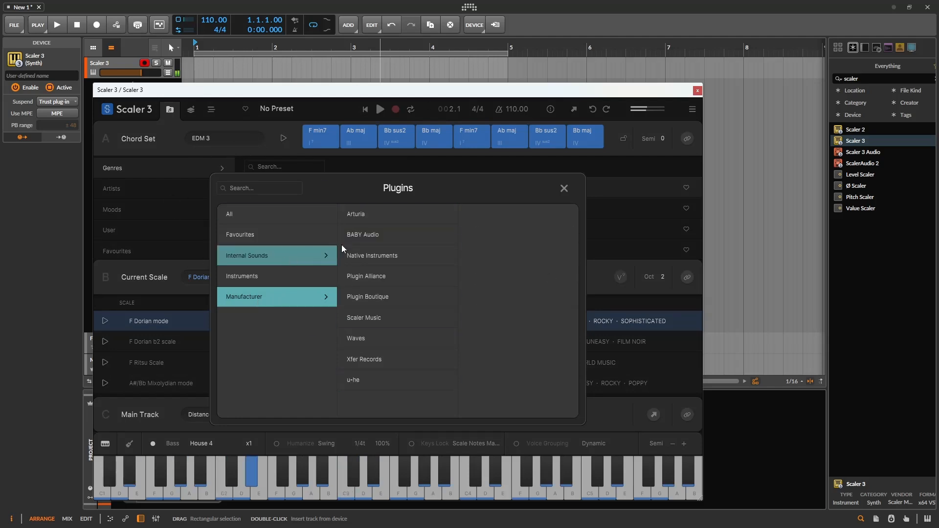
left_click(373, 237)
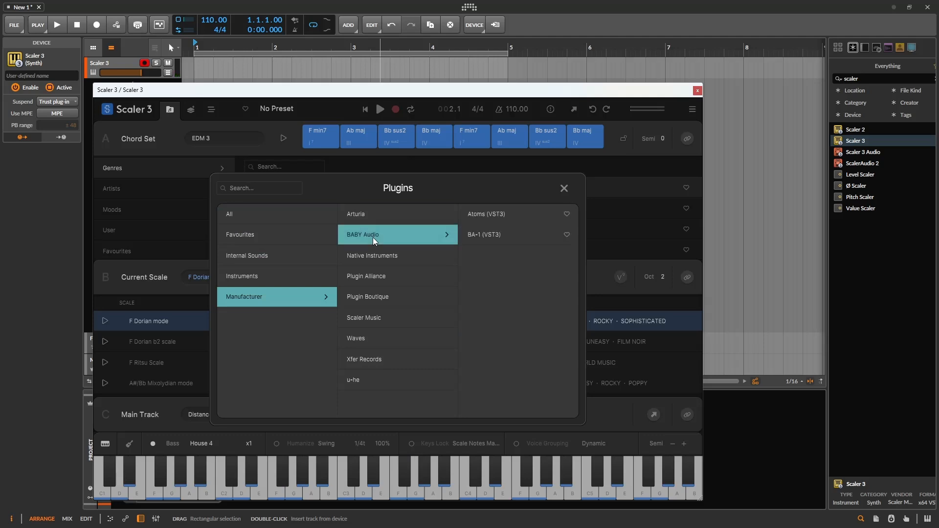
left_click(478, 236)
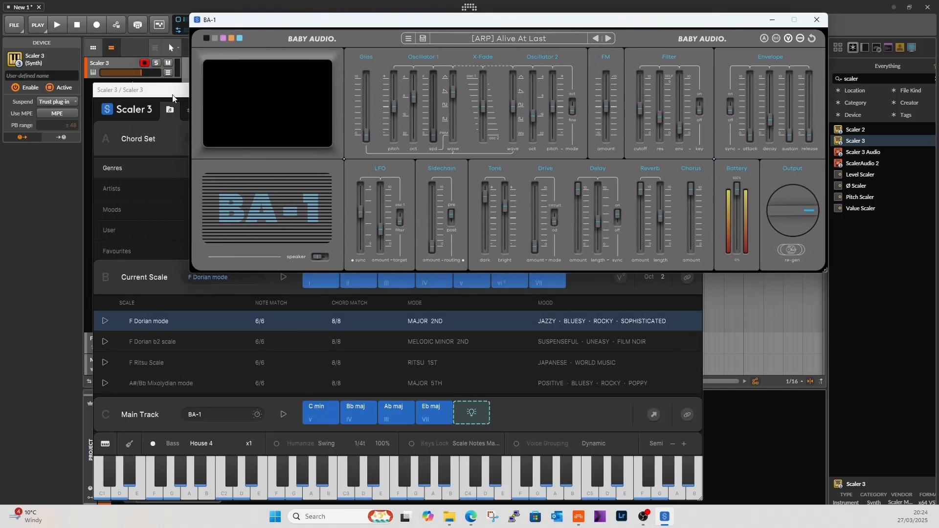
- Load the [LED] Big Synthwave Lead - Tapte preset in the hosted BA-1 and audition Scaler 3's Main Track with it
left_click(172, 95)
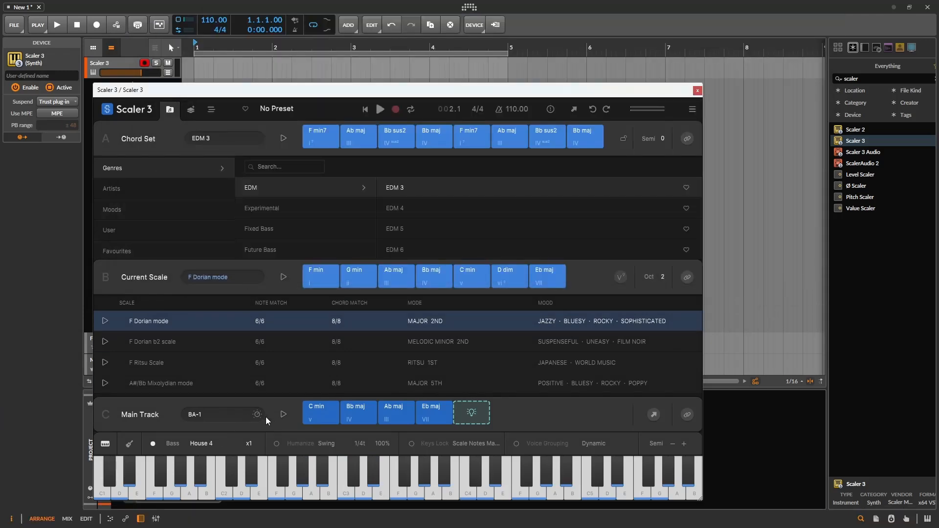
left_click(282, 414)
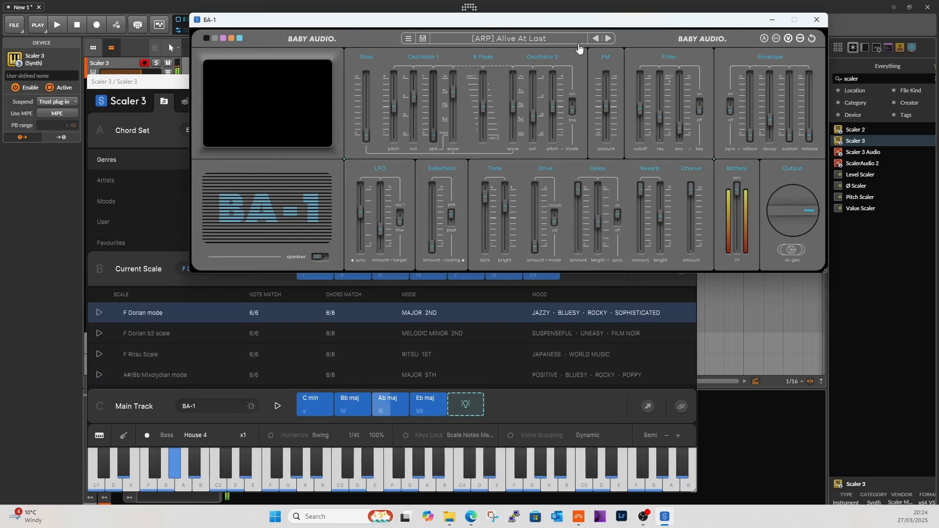
left_click(560, 40)
scroll(499, 224, "down", 15)
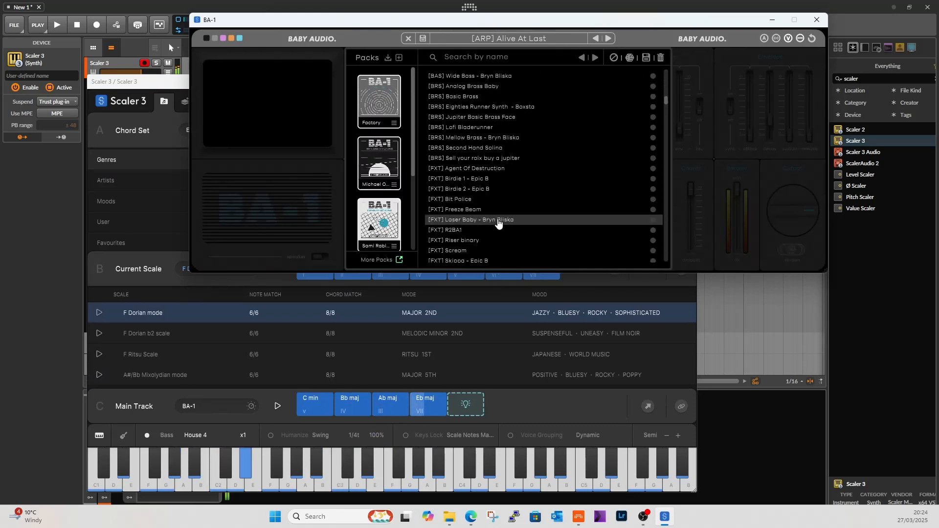
left_click(516, 235)
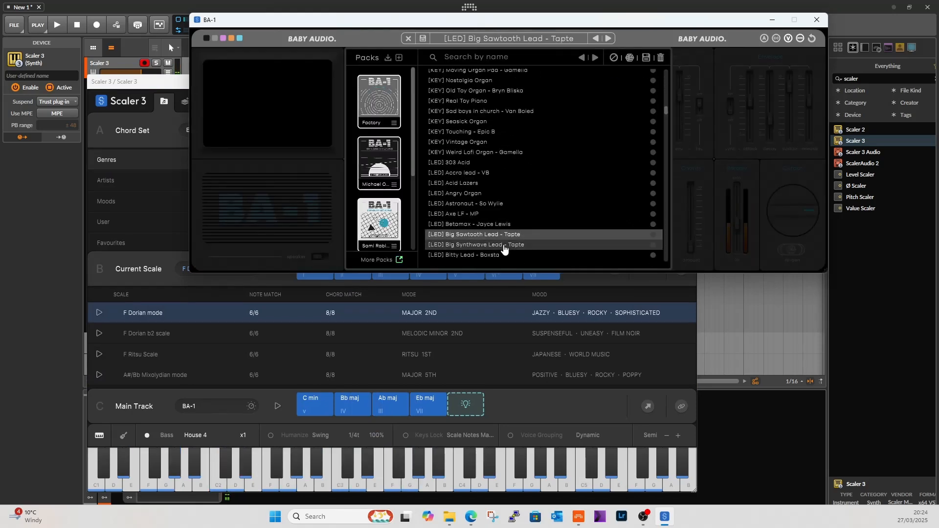
left_click(520, 245)
left_click(519, 246)
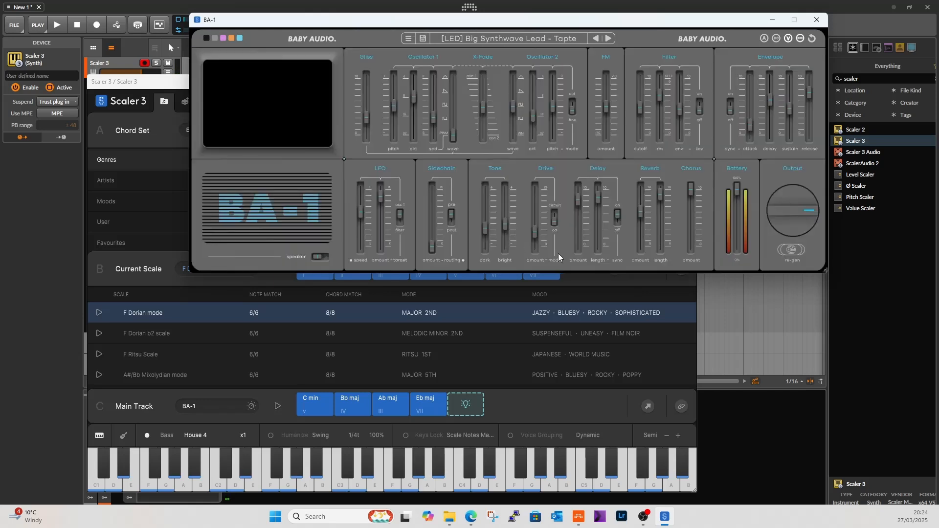
left_click(277, 406)
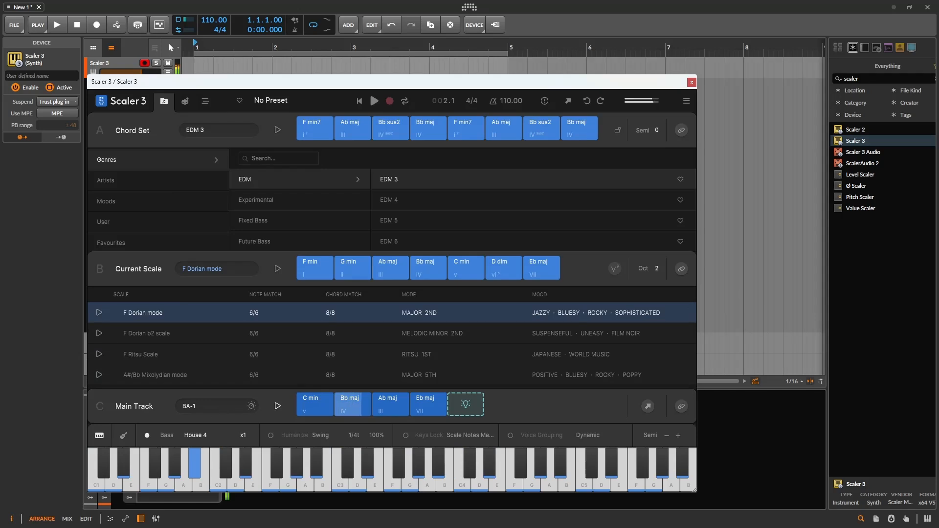
- Switch the hosted BA-1 to the [LED] Blake Beat preset, auditioning the presets on the way, and close its window
key("alt+Tab")
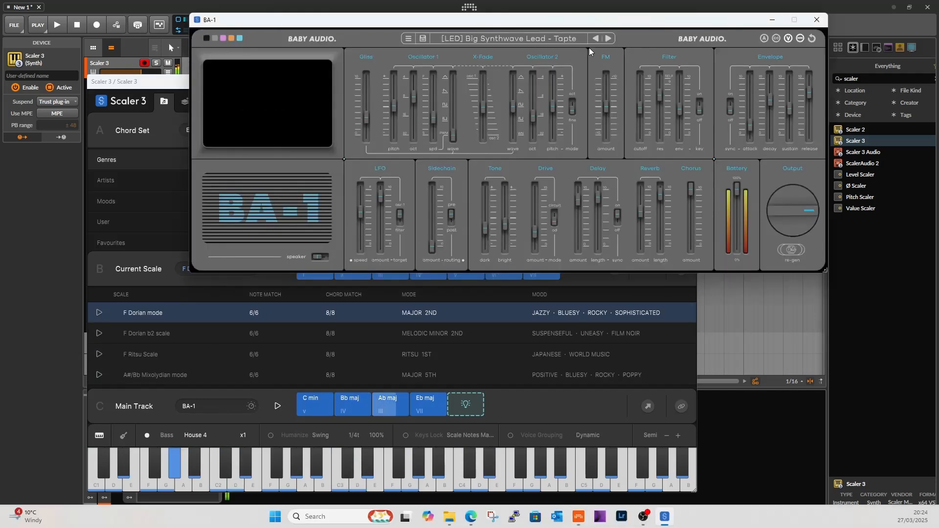
left_click(608, 39)
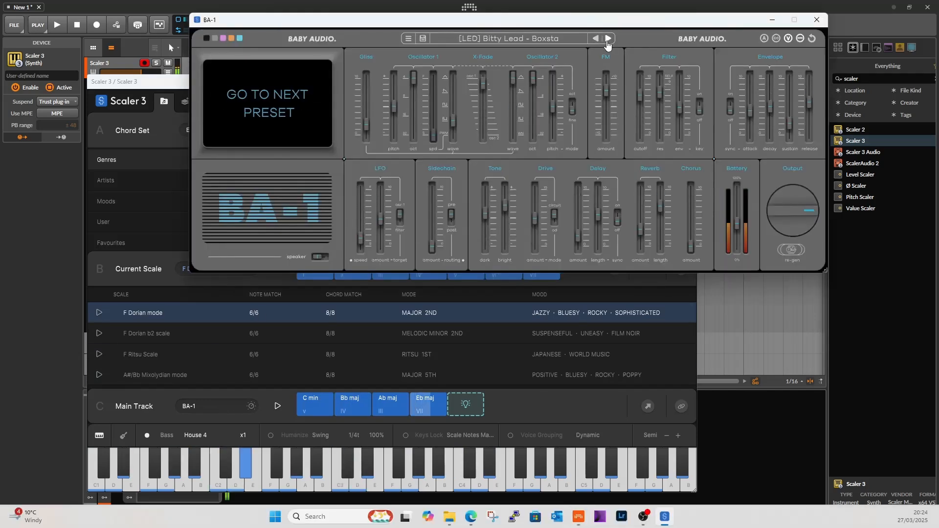
left_click(608, 39)
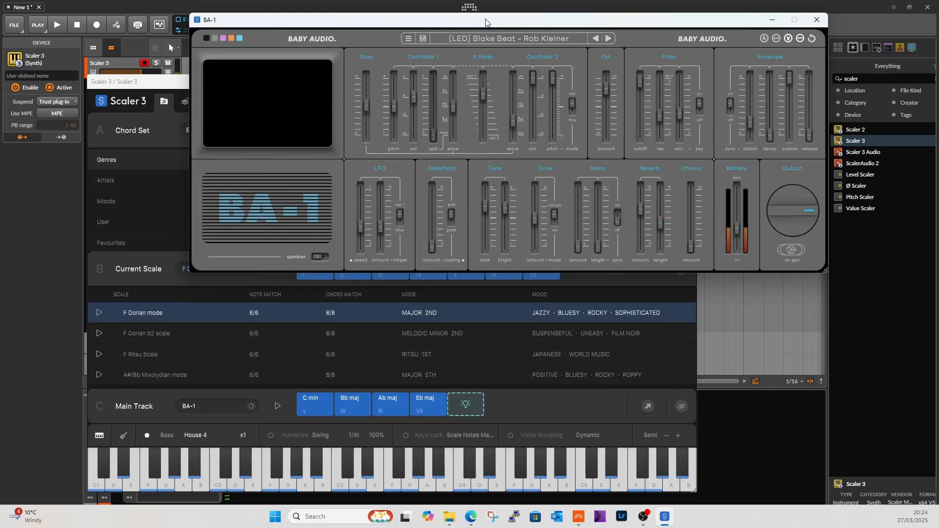
left_click_drag(485, 20, 395, 77)
left_click(727, 78)
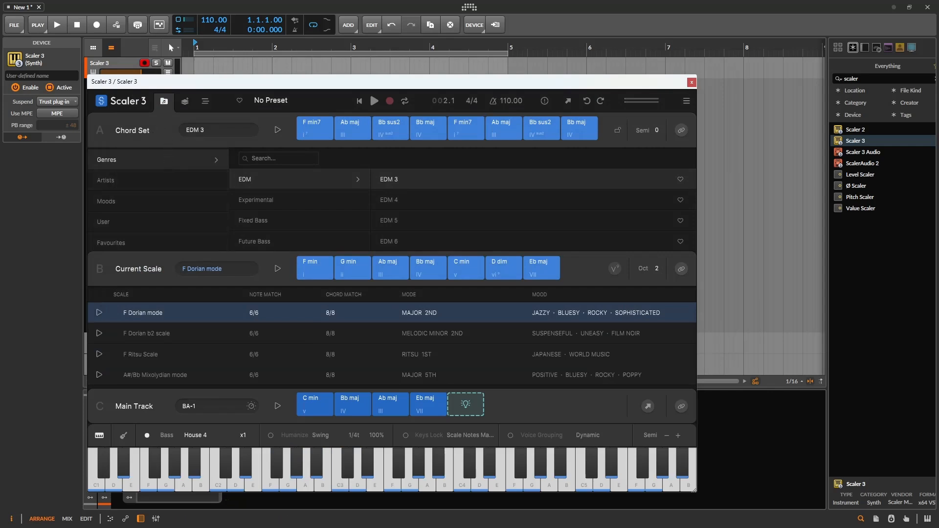
- Open Scaler 3's Circle of Fifths and audition the G chord
left_click(185, 102)
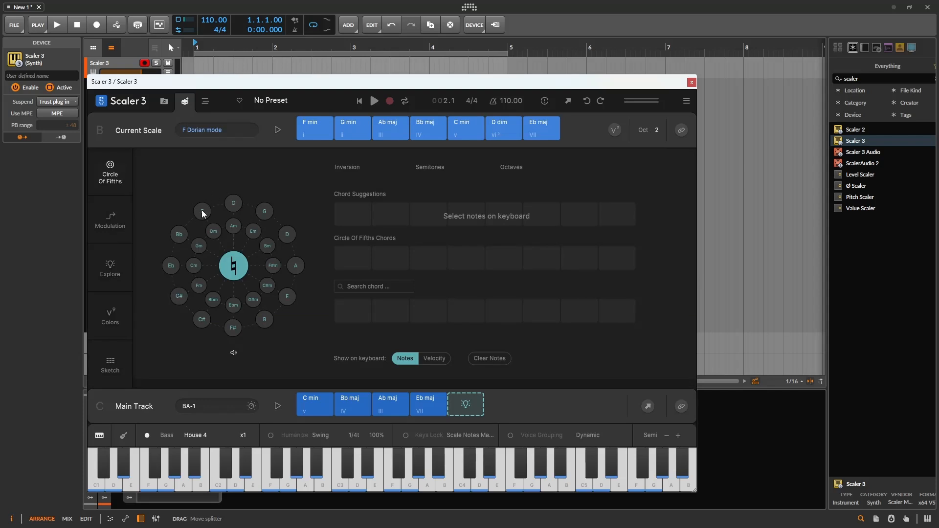
left_click(265, 212)
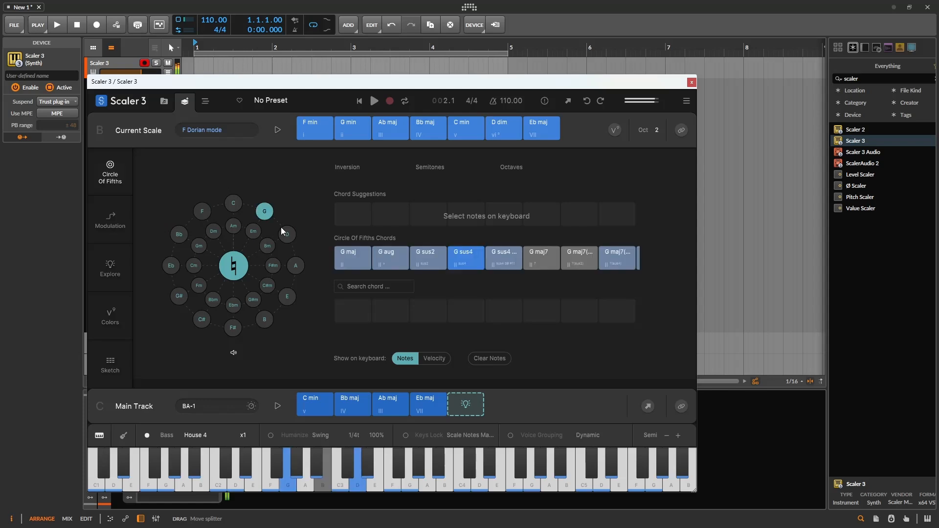
- Remove BA-1 from the Main Track and load the internal Digital Piano sound instead
left_click(199, 409)
left_click(371, 210)
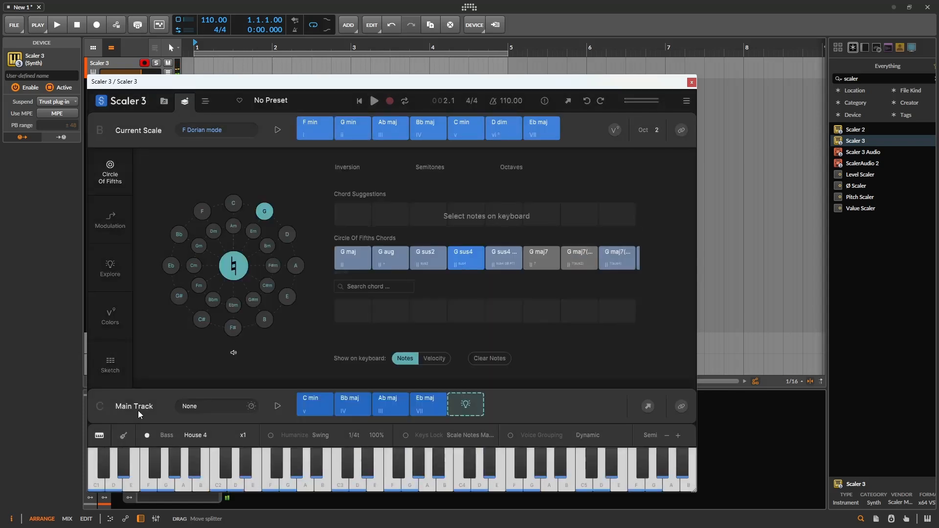
left_click(194, 406)
left_click(253, 208)
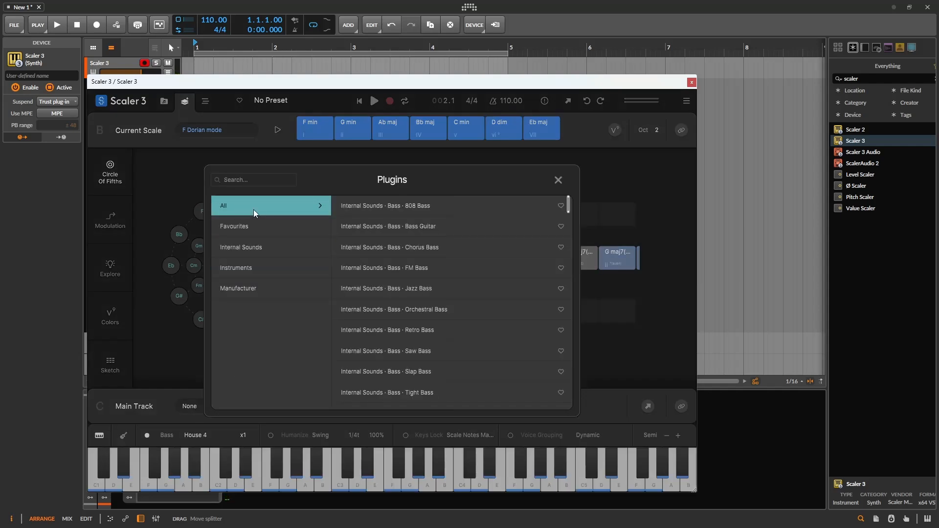
left_click(252, 268)
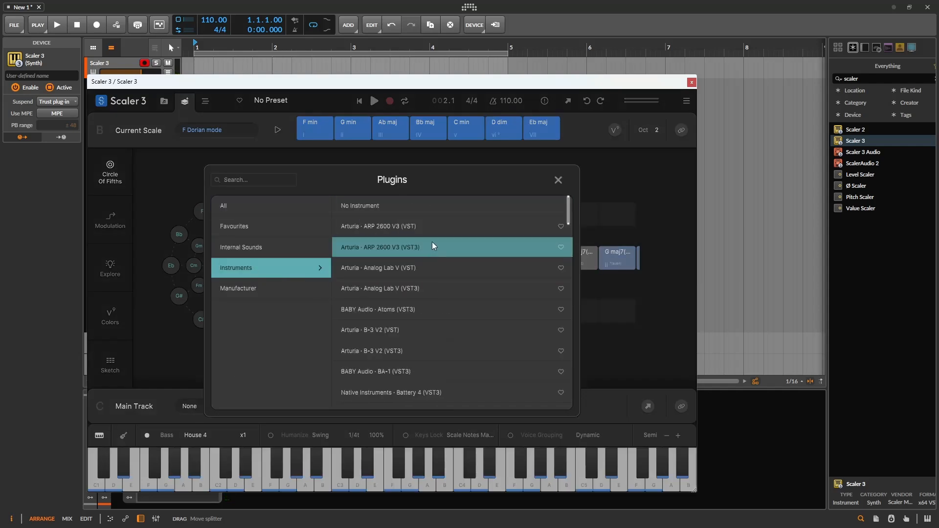
left_click(276, 248)
left_click(386, 214)
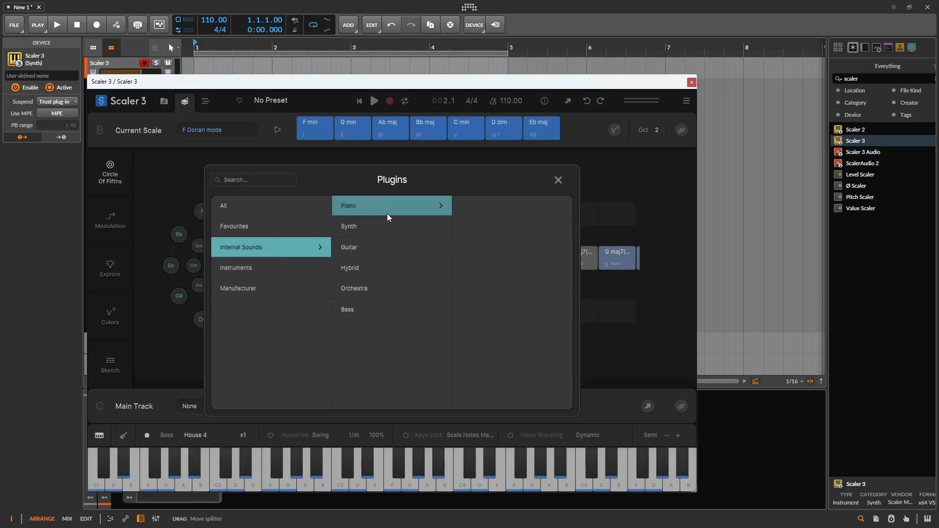
left_click(477, 213)
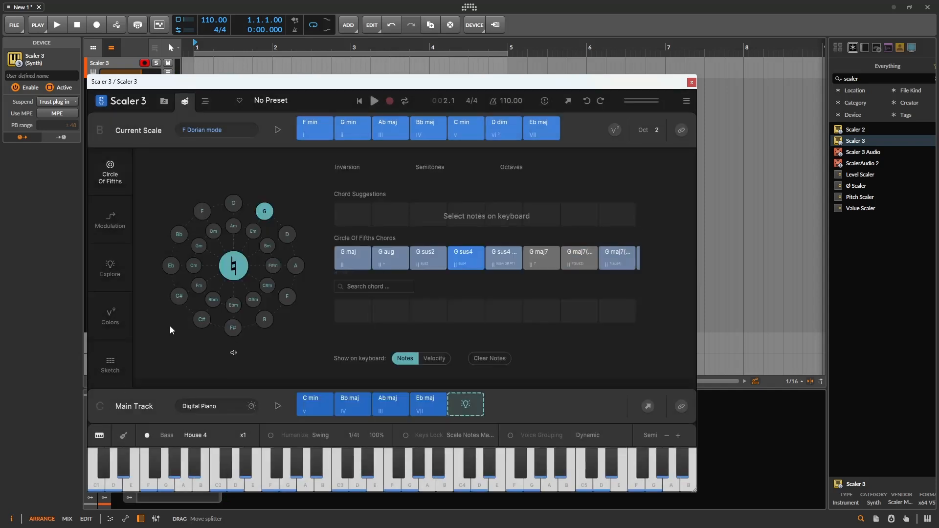
- Audition the D, C, F, Bb, Eb and G# majors and the Cm, Gm and Em minors on the Circle of Fifths
left_click(287, 234)
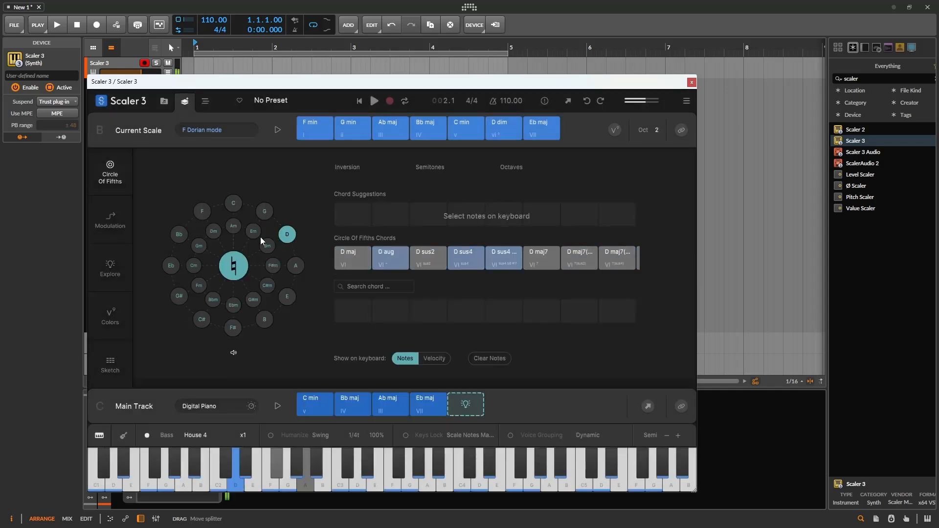
left_click(234, 206)
left_click(202, 211)
left_click(179, 234)
left_click(171, 265)
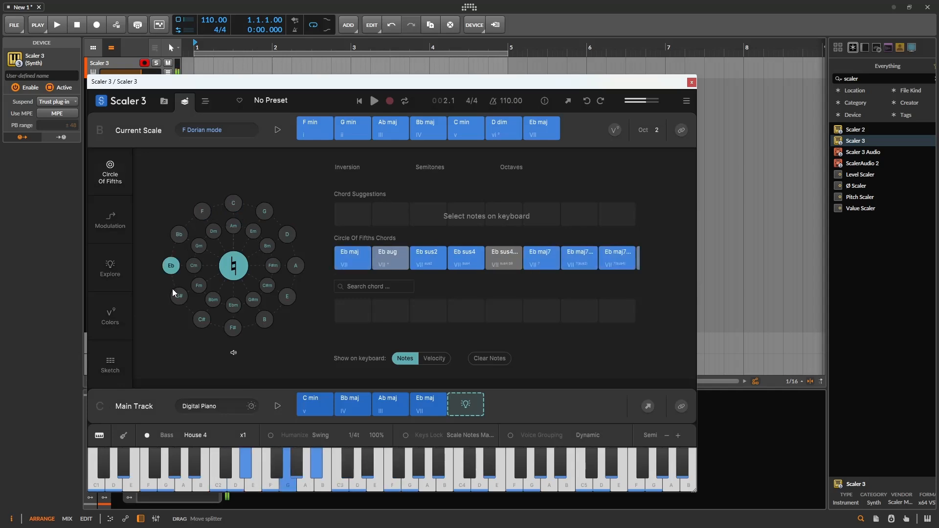
left_click(174, 293)
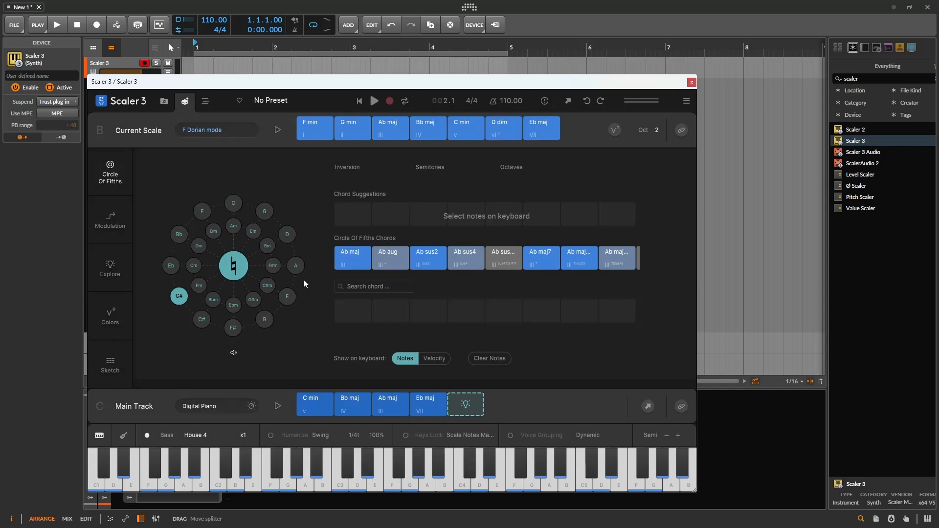
left_click(193, 267)
left_click(199, 247)
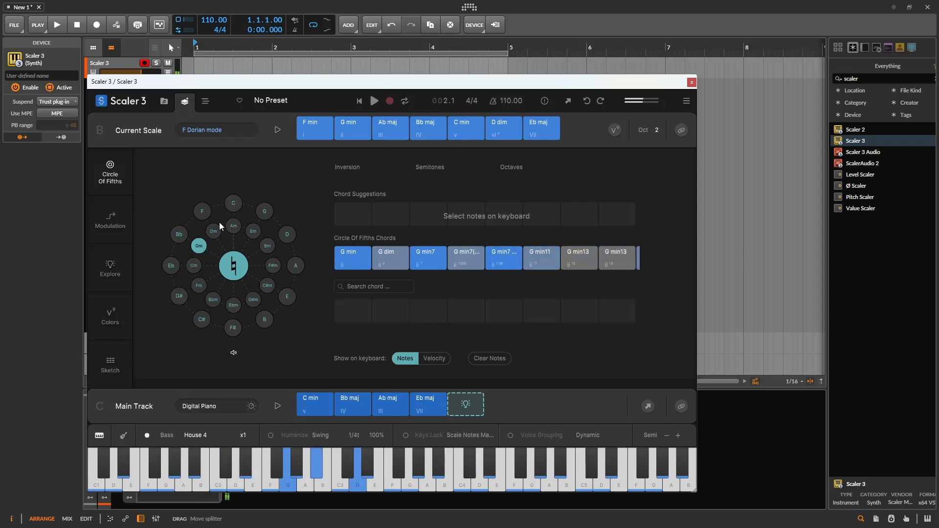
left_click(251, 233)
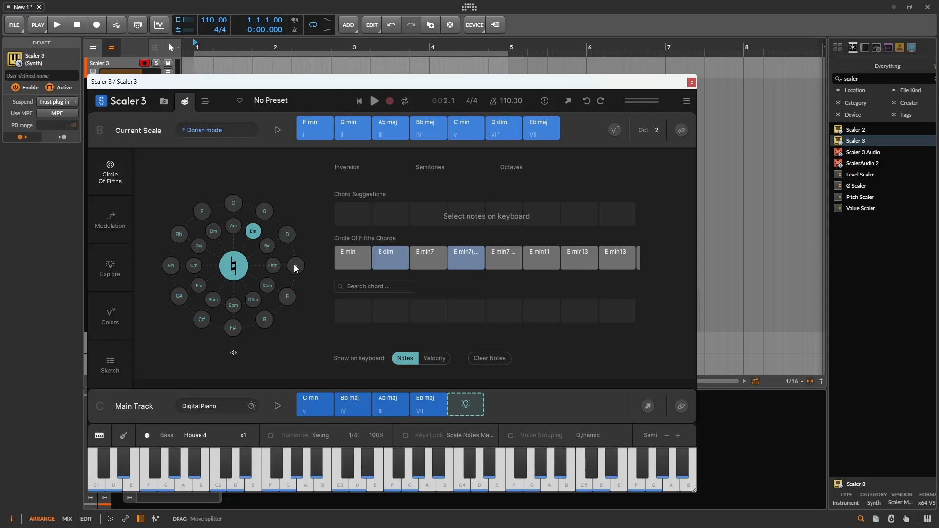
- Open Scaler 3's arrangement view, audition the C min chord and play the progression
left_click(205, 101)
left_click(181, 151)
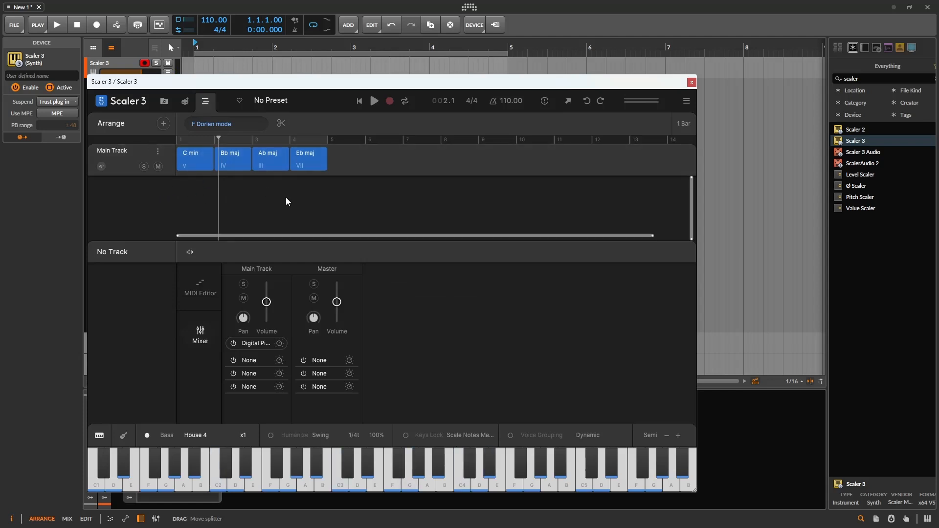
left_click(193, 167)
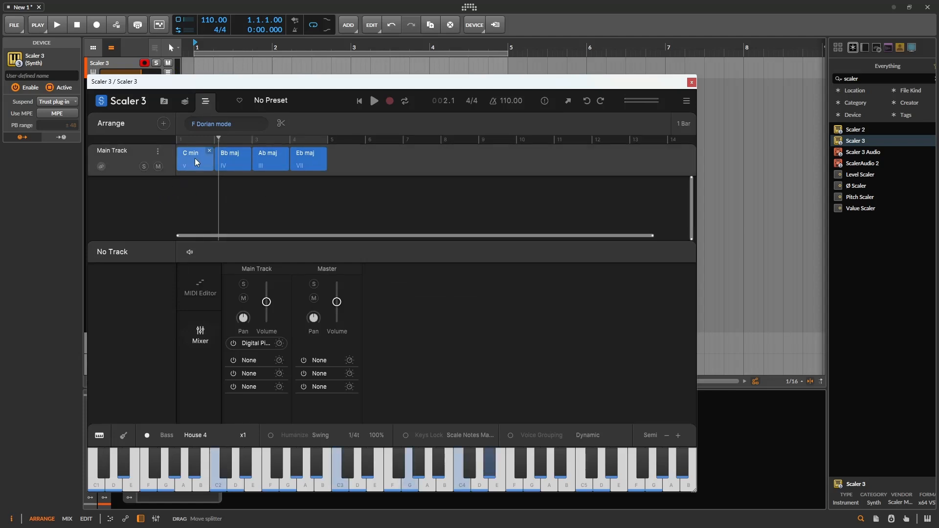
left_click(374, 101)
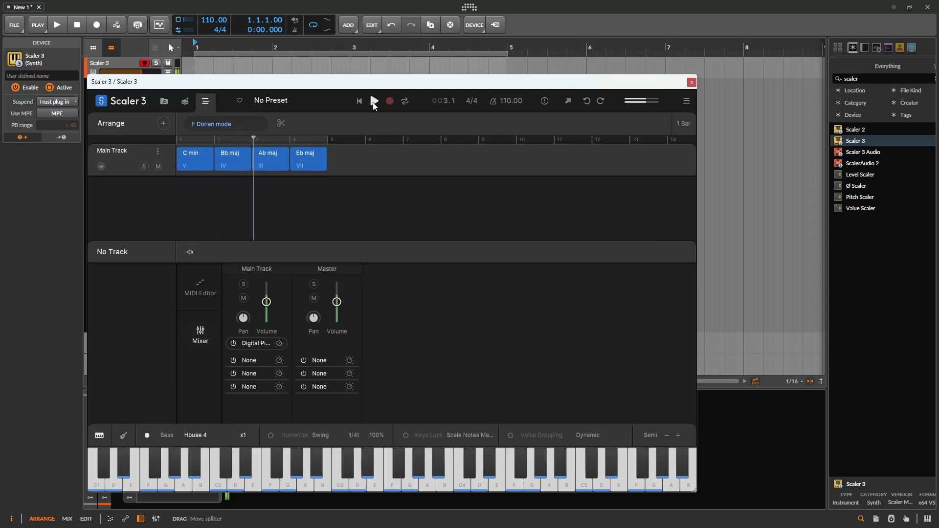
- Select the Main Track in the arrangement and check its track options
left_click(128, 153)
left_click(158, 151)
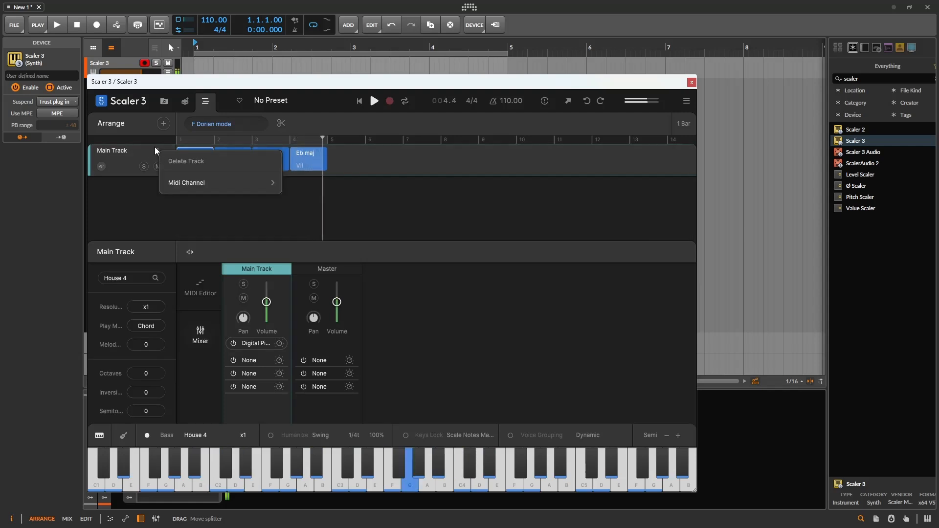
left_click(130, 155)
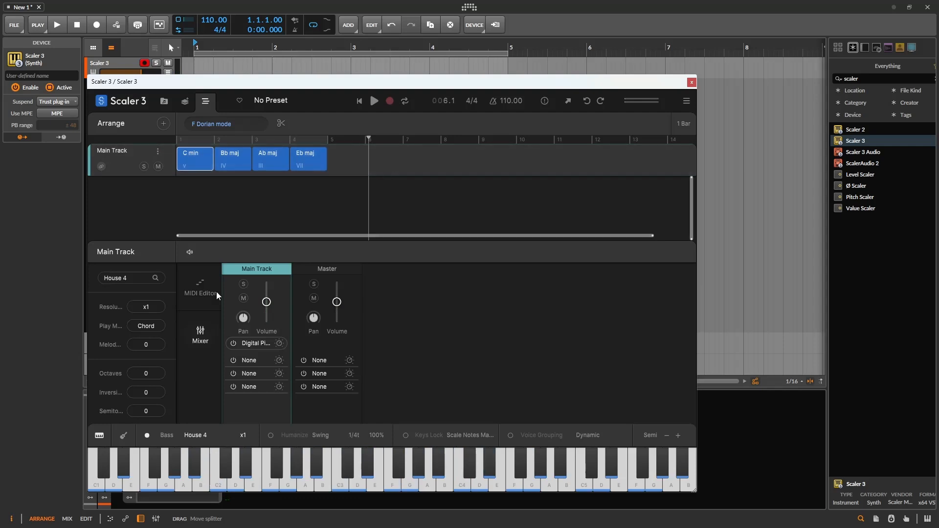
- Browse the AudioFX plugins offered for the Main Track's first insert slot, leaving the slot empty
left_click_drag(312, 91, 336, 75)
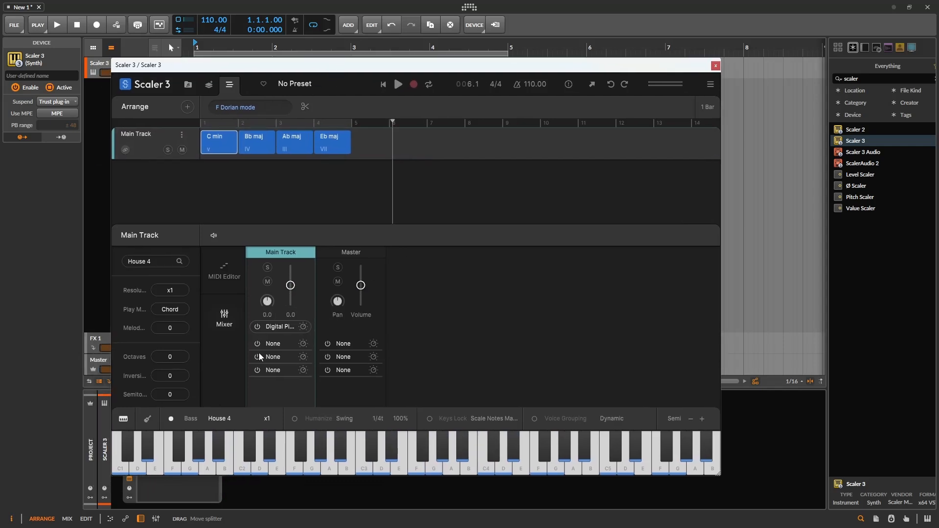
left_click(273, 344)
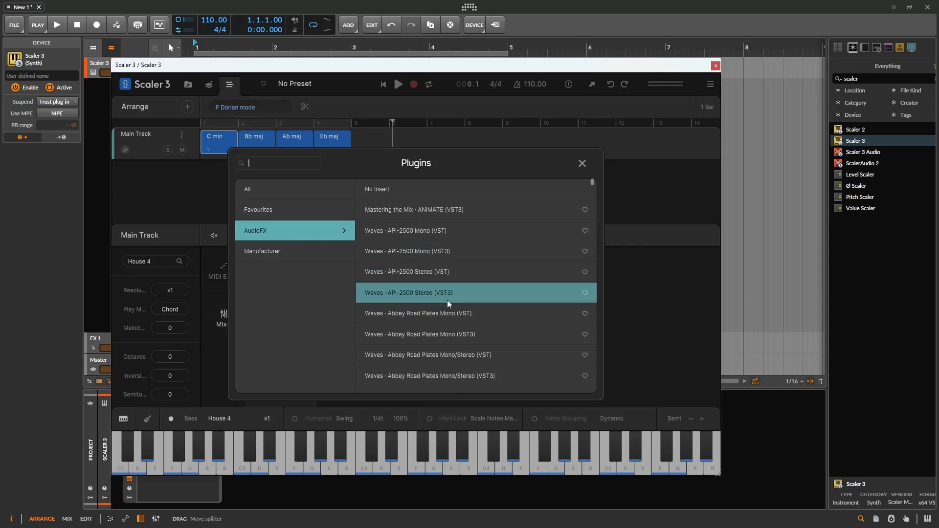
scroll(447, 300, "down", 2)
scroll(447, 300, "down", 10)
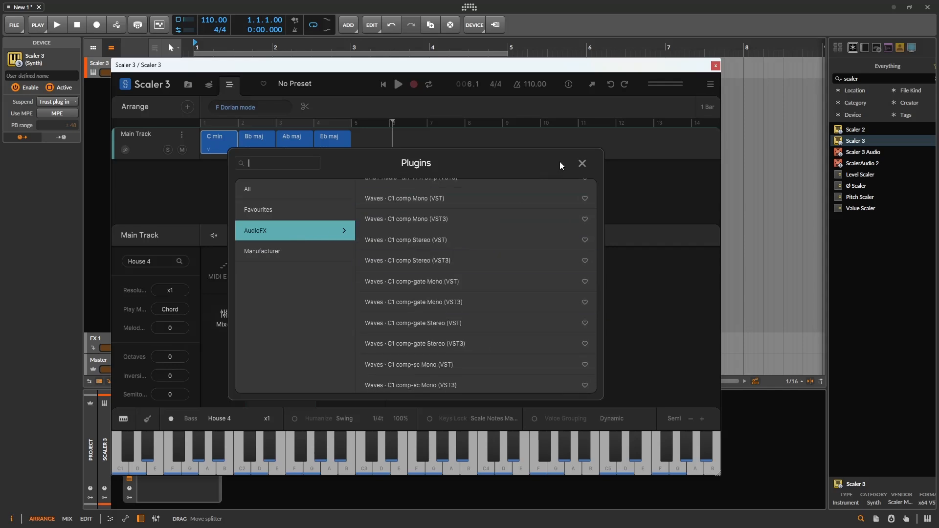
left_click(582, 163)
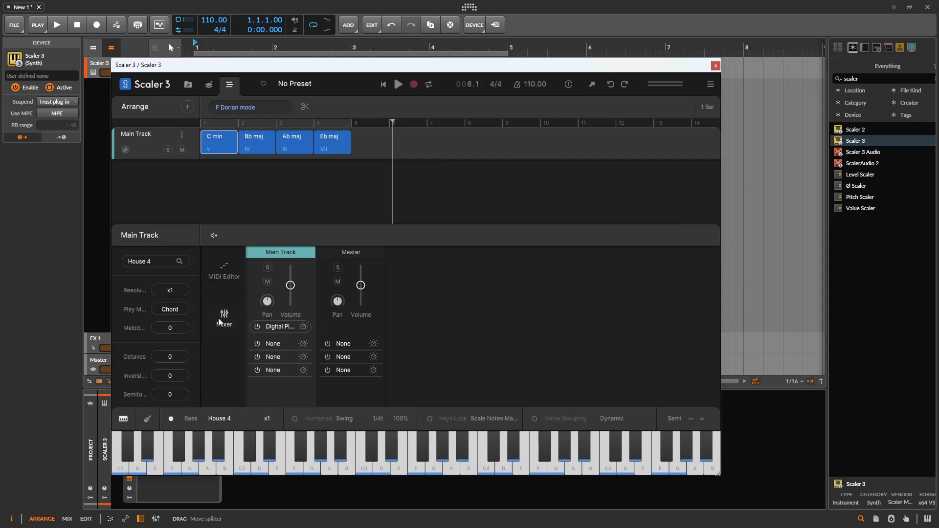
left_click(371, 461)
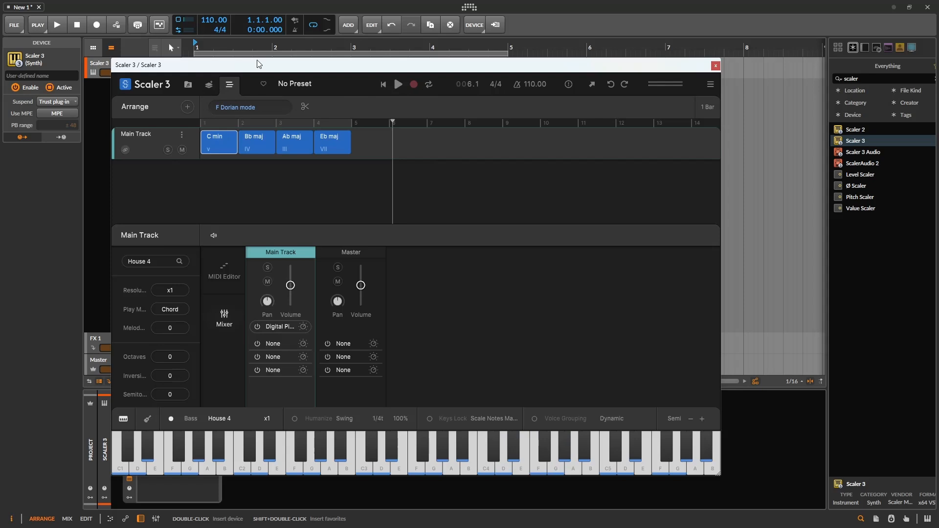
- Reposition the Scaler 3 window and audition the Bb maj and Ab maj chords on the Main Track
left_click_drag(264, 68, 221, 67)
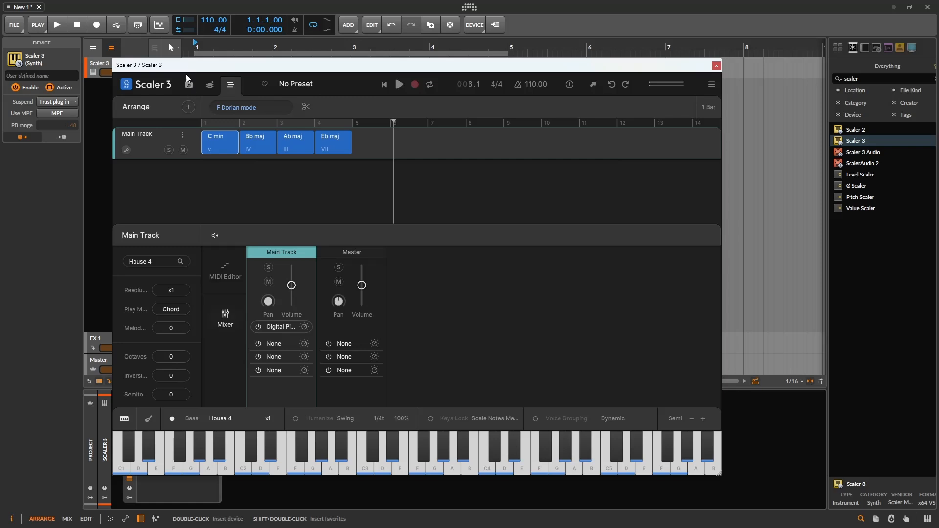
mouse_move(190, 66)
left_mouse_down()
mouse_move(234, 58)
mouse_move(196, 51)
left_mouse_up()
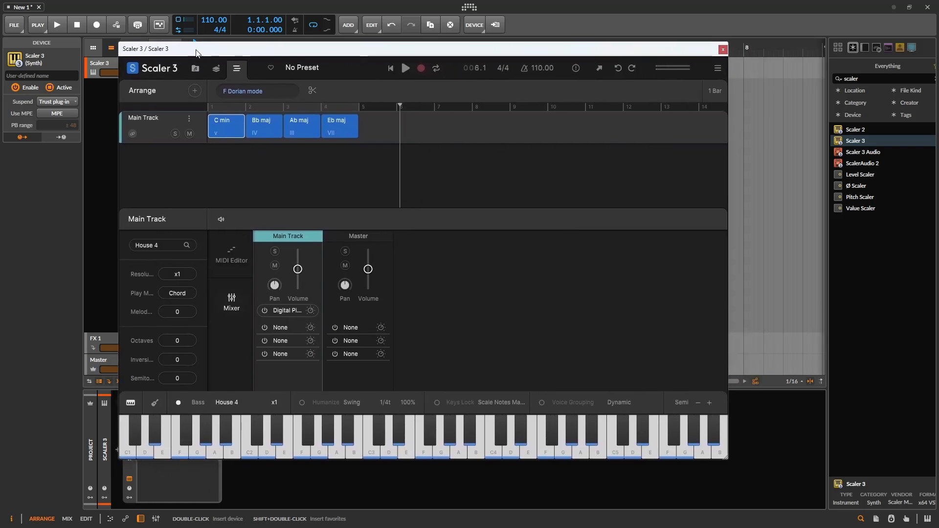
left_click(256, 124)
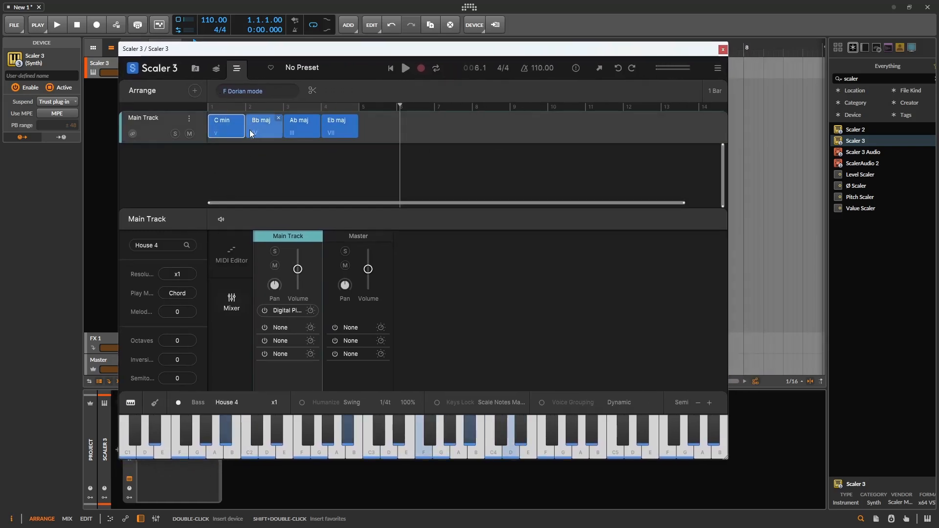
left_click(299, 124)
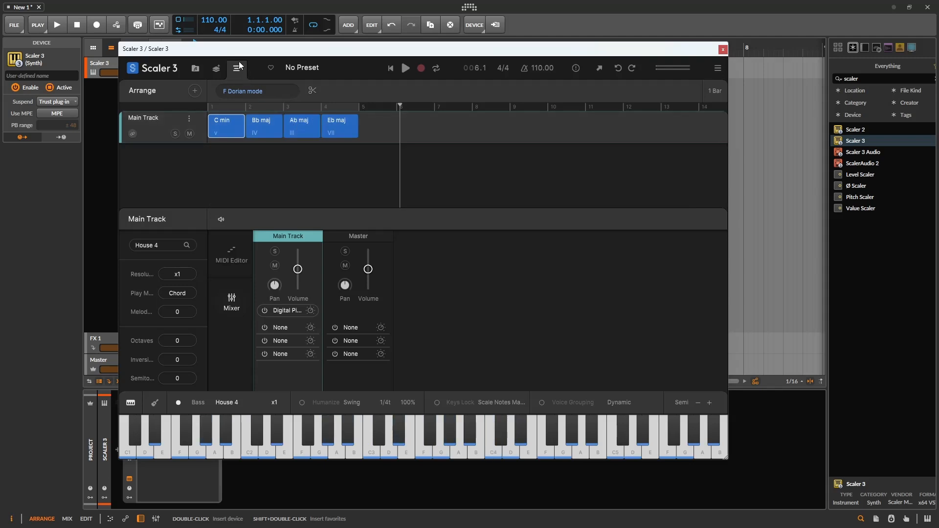
left_click_drag(233, 51, 190, 62)
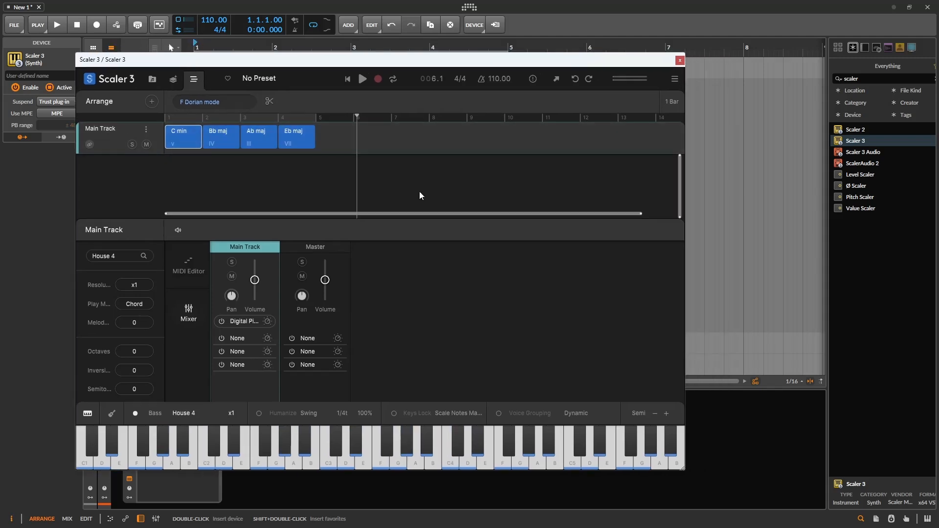